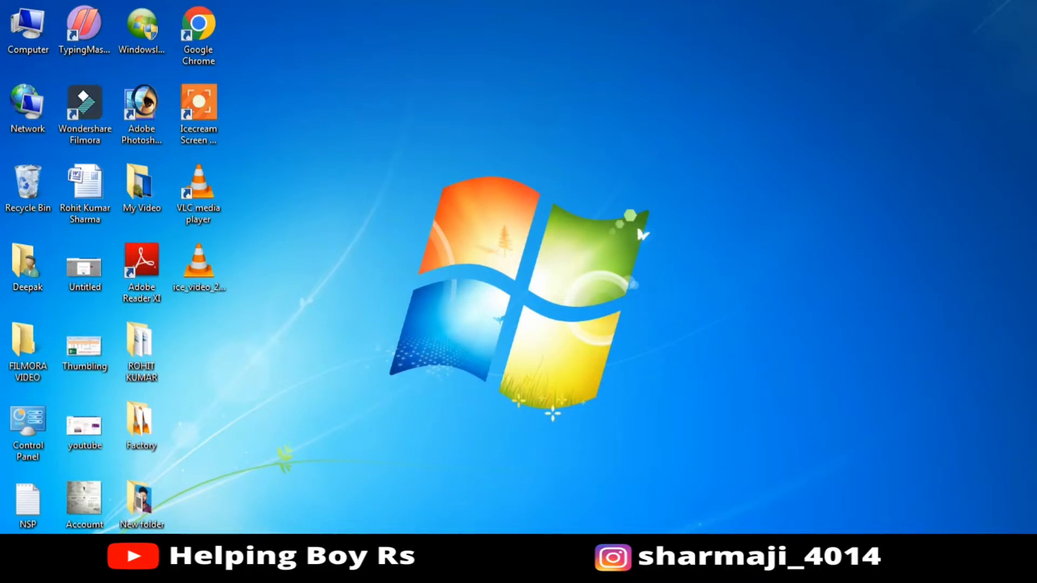
# - Bring up the Windows Start menu to launch Excel 2007
pyautogui.press('super')
# - Launch Excel 2007 and merge and center cells A1:G2 for the title
pyautogui.click(45, 347)
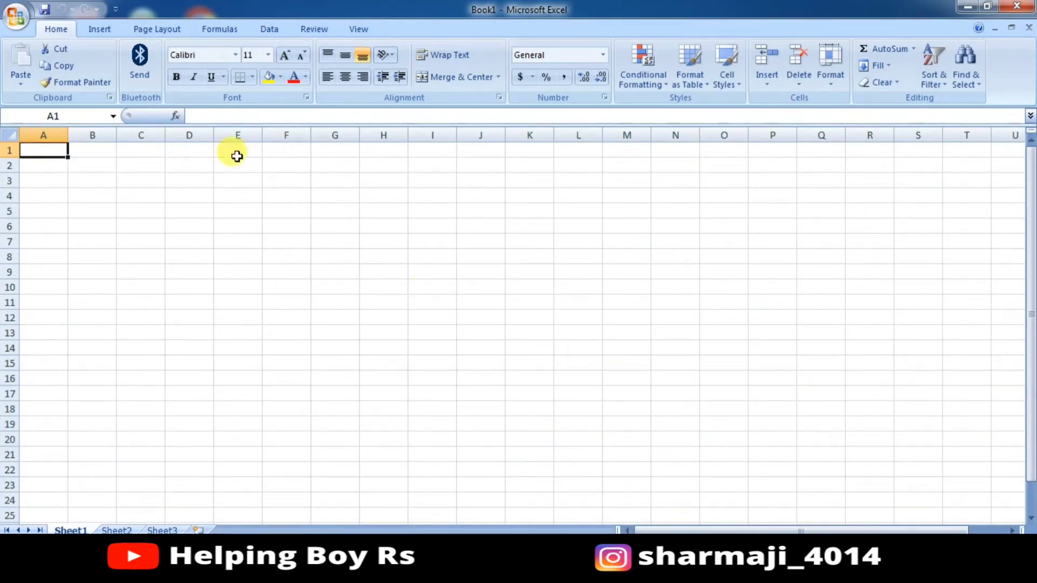
pyautogui.moveTo(39, 150); pyautogui.dragTo(334, 163)
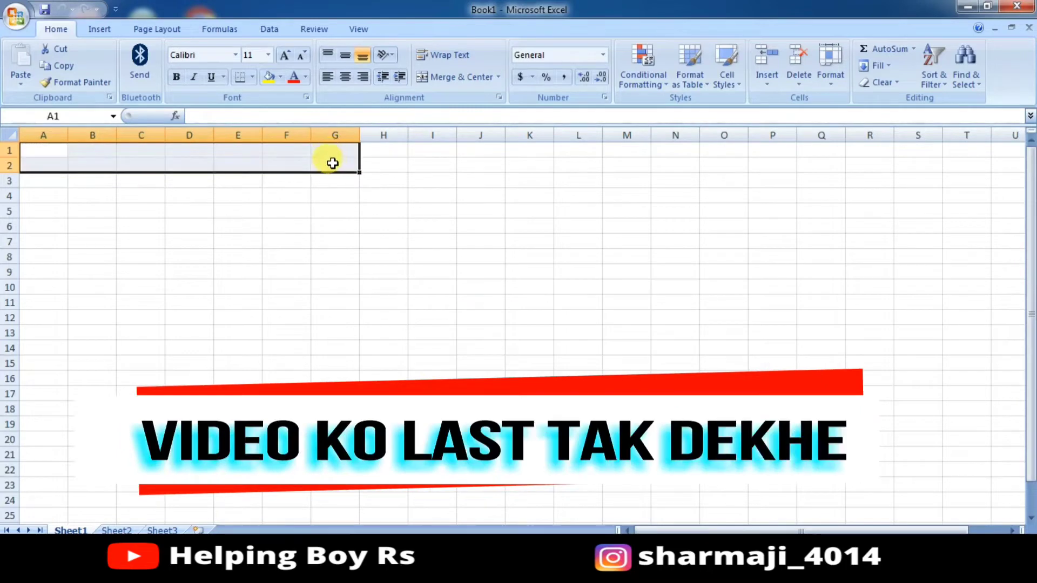
pyautogui.rightClick(333, 163)
pyautogui.click(475, 75)
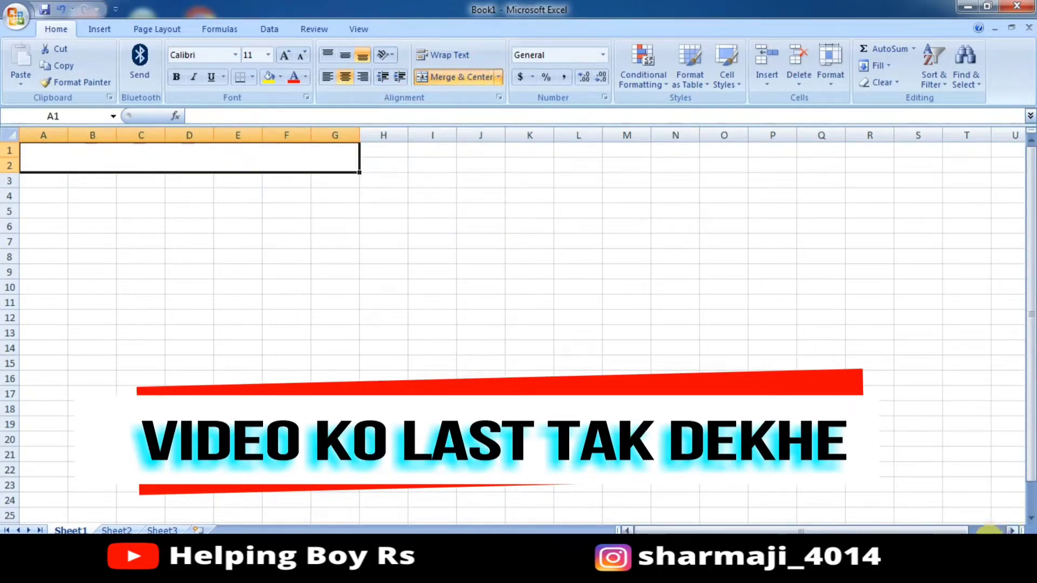
# - Zoom in on the worksheet around the merged A1:G2 title cell
pyautogui.click(1022, 532)
pyautogui.click(1022, 532)
pyautogui.click(1022, 532)
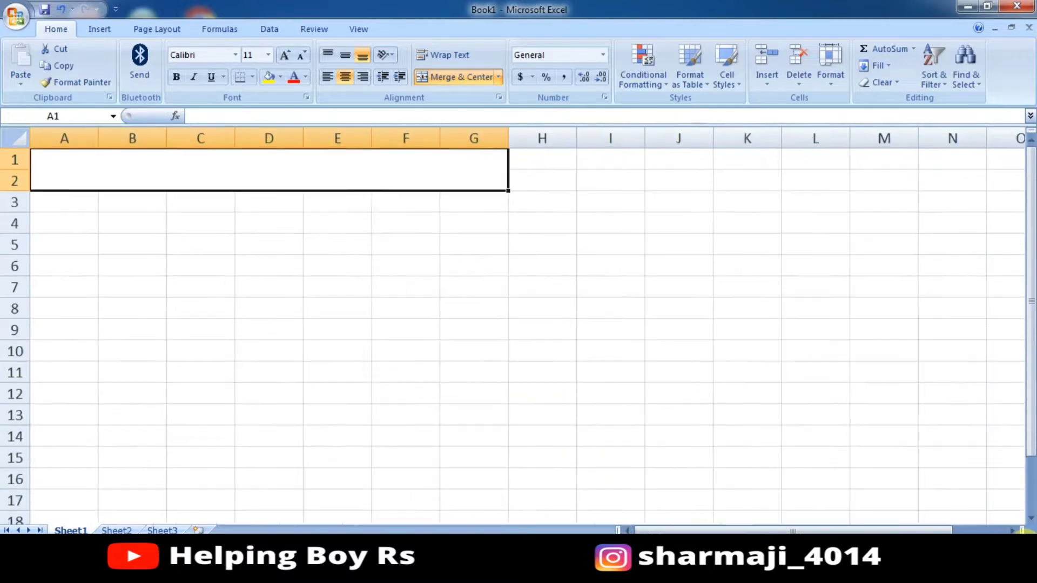
pyautogui.click(1023, 532)
pyautogui.click(1022, 532)
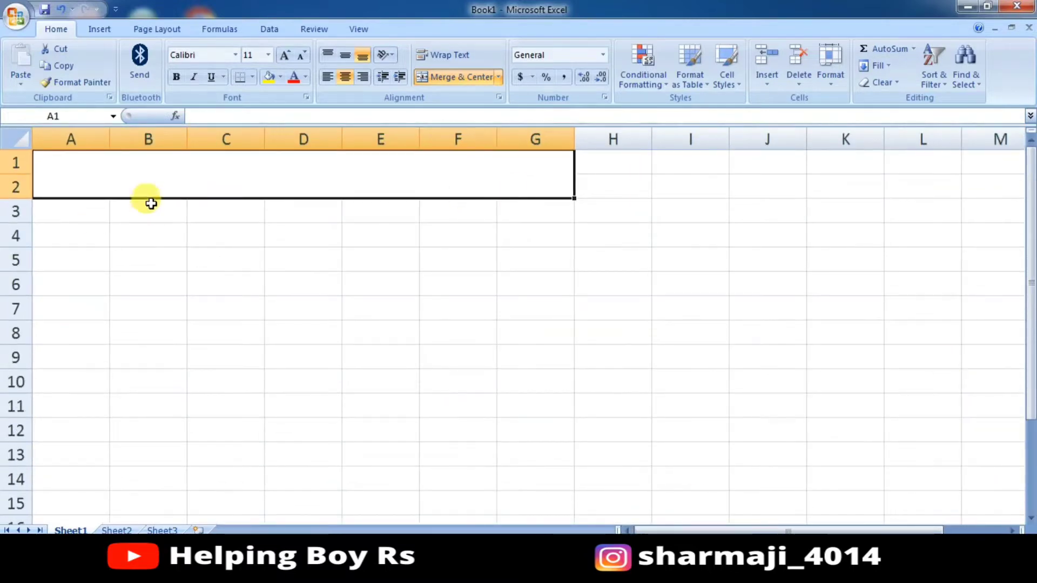
pyautogui.rightClick(107, 185)
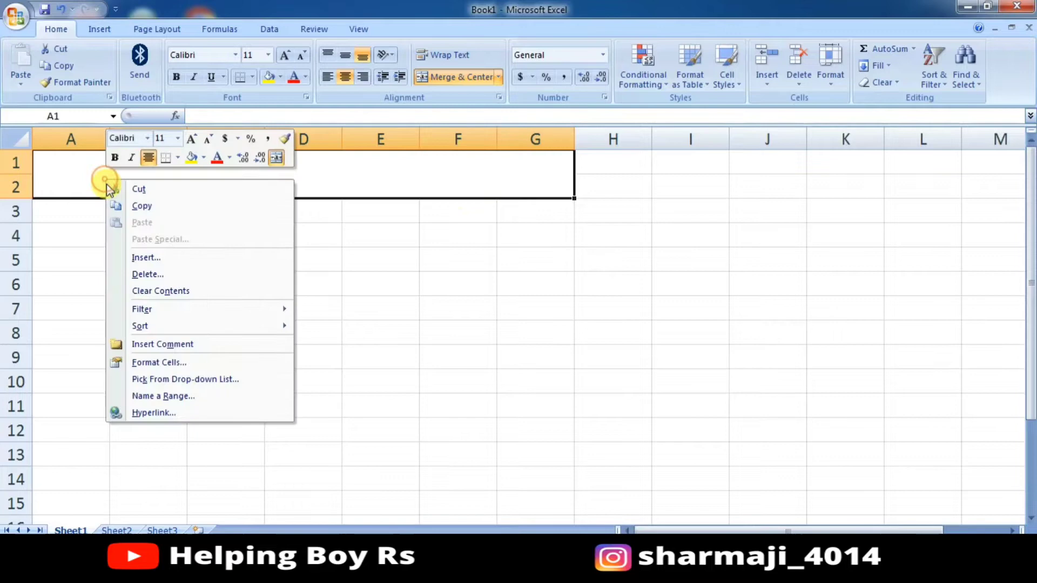
pyautogui.click(81, 167)
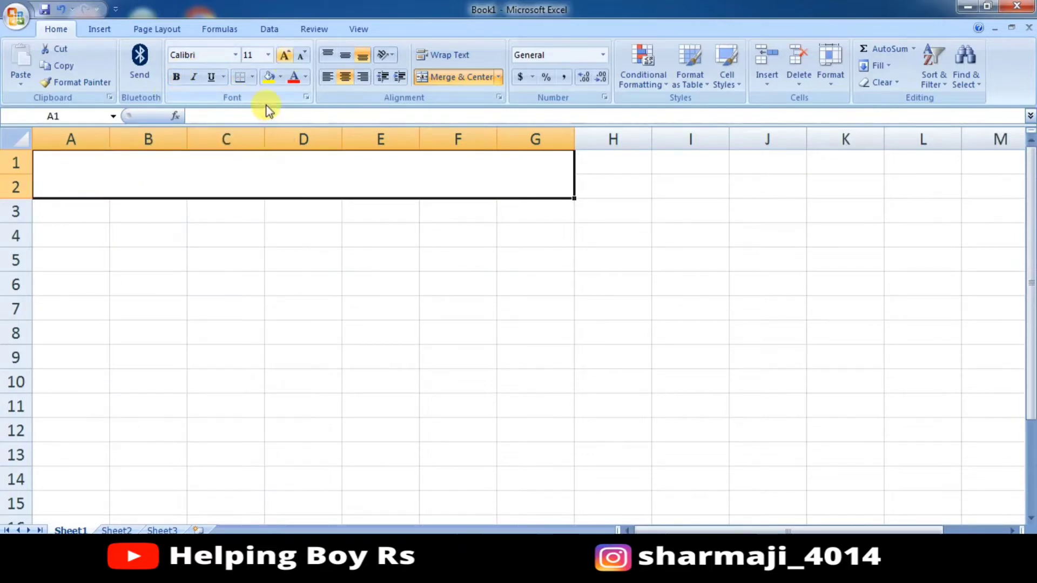
# - Type the title SALE PURCHASE into the merged cell
pyautogui.doubleClick(154, 173)
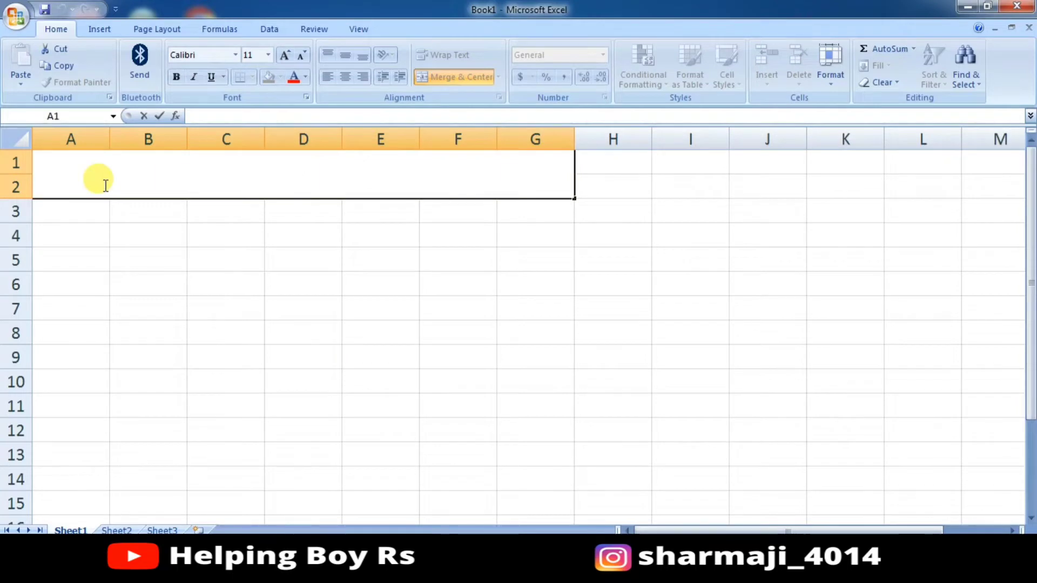
pyautogui.write('SALE PURCHASE')
pyautogui.moveTo(240, 188); pyautogui.dragTo(339, 197)
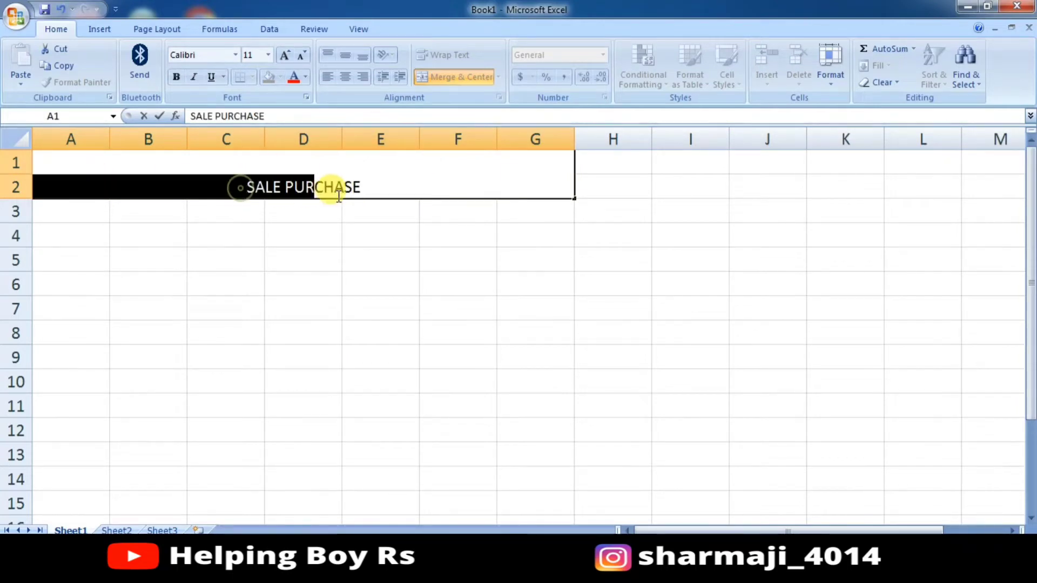
pyautogui.click(375, 249)
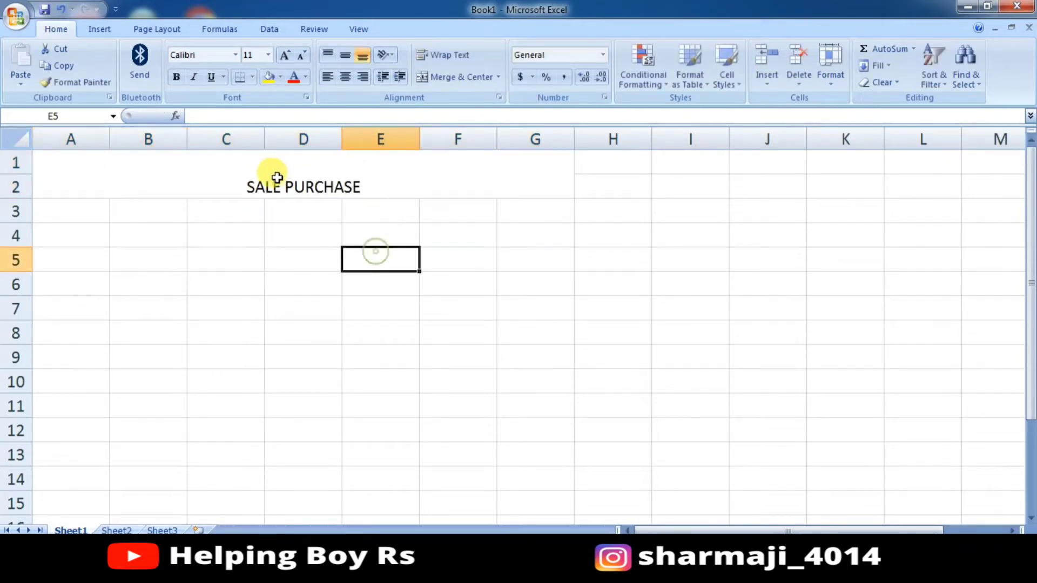
pyautogui.click(263, 218)
pyautogui.click(241, 183)
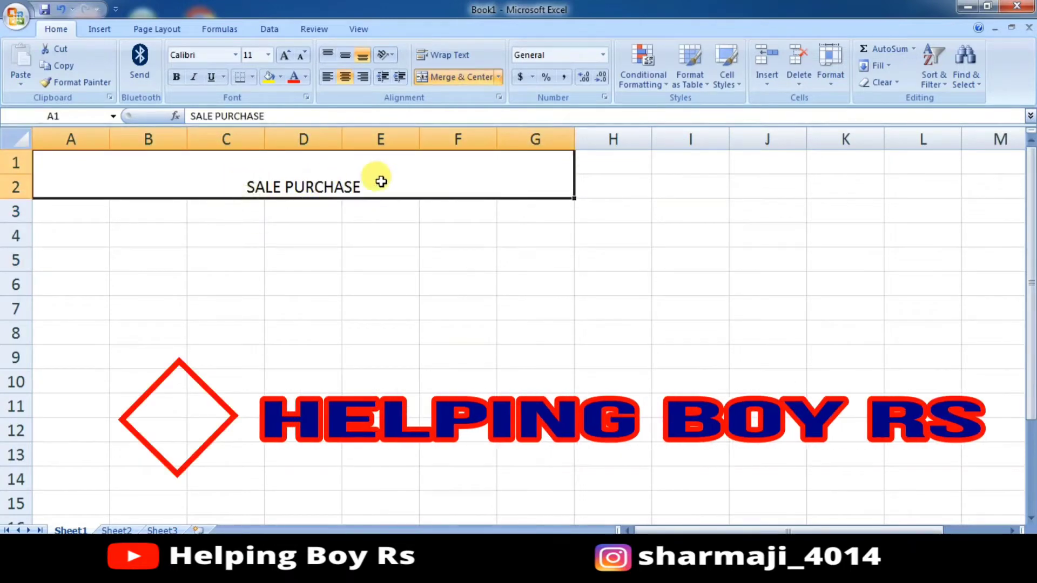
# - Colour the SALE PURCHASE title text red and set it to size 24
pyautogui.doubleClick(283, 186)
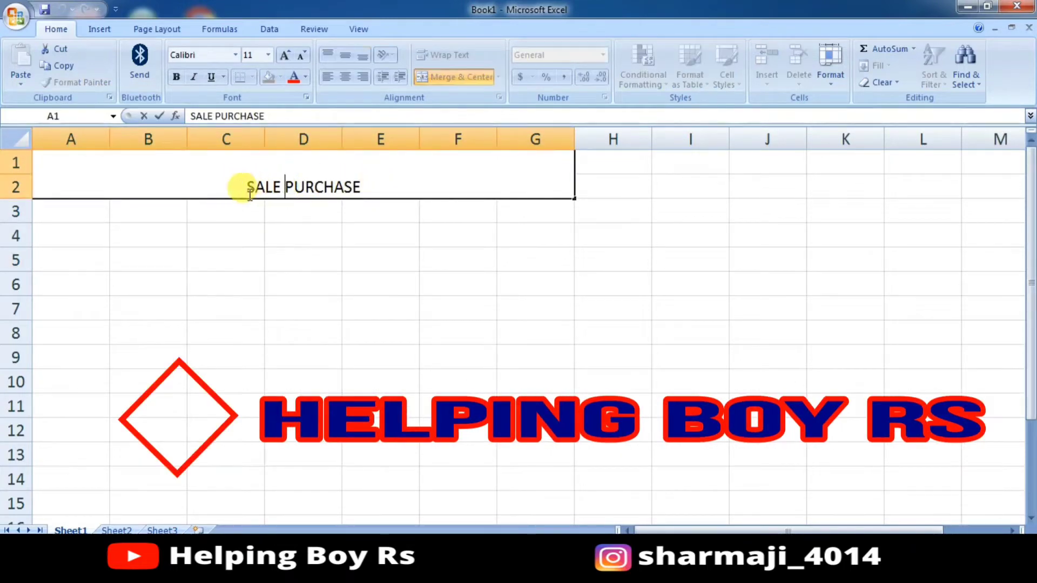
pyautogui.moveTo(248, 187); pyautogui.dragTo(361, 187)
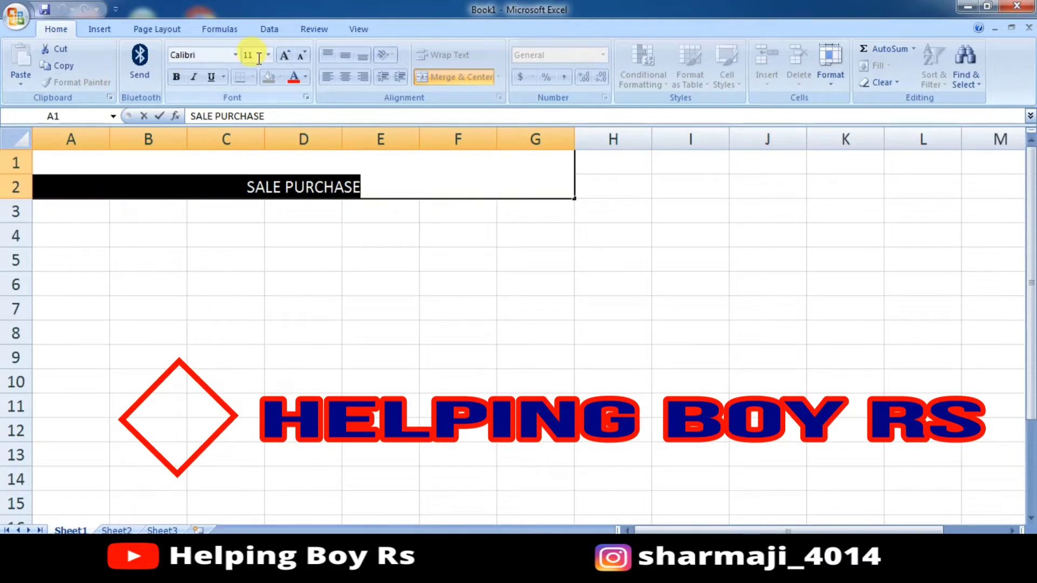
pyautogui.click(305, 77)
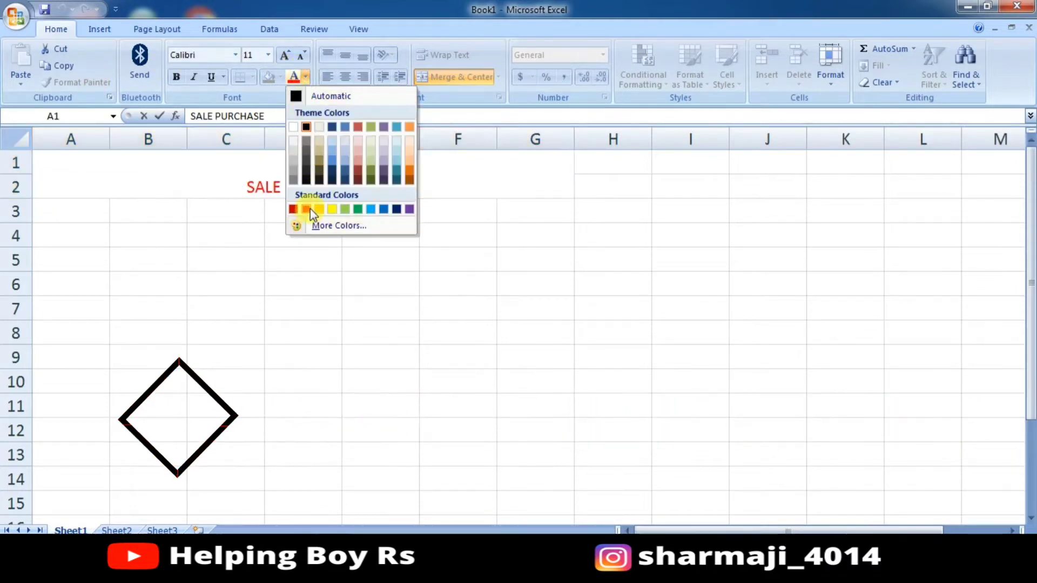
pyautogui.click(294, 209)
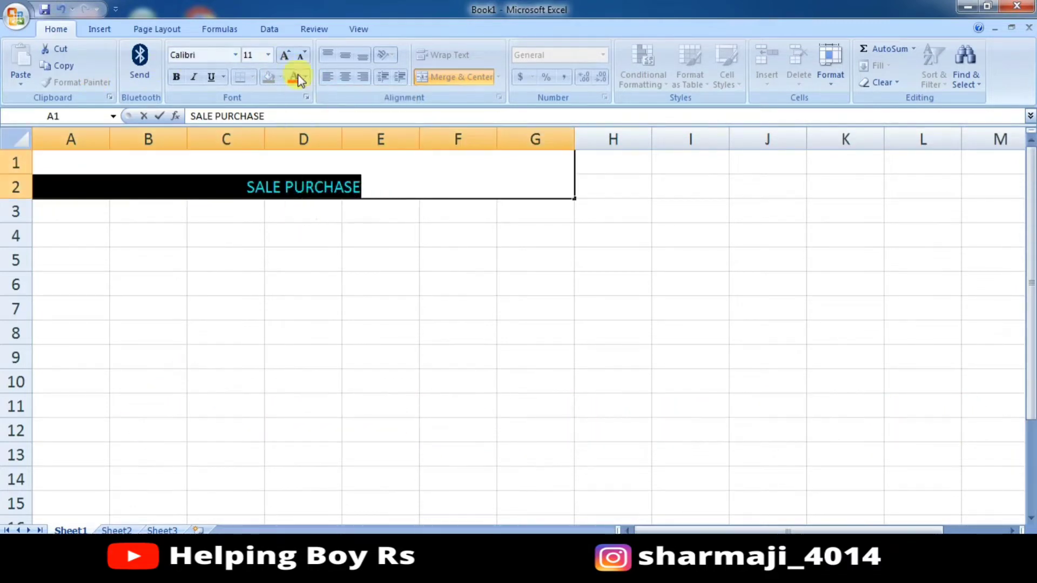
pyautogui.click(267, 55)
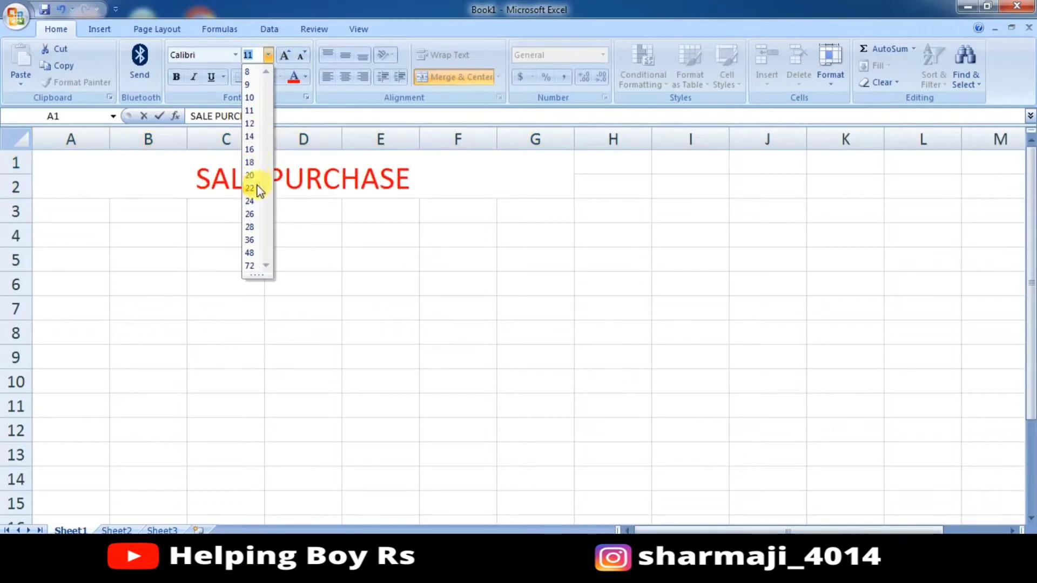
pyautogui.click(256, 199)
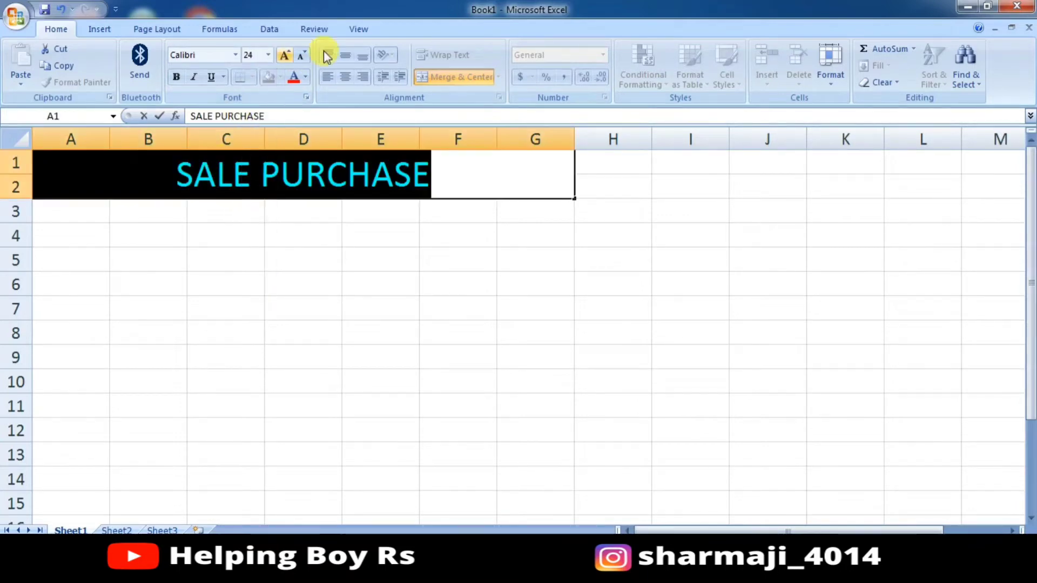
pyautogui.click(295, 236)
# - Make the SALE PURCHASE title text bold
pyautogui.click(173, 182)
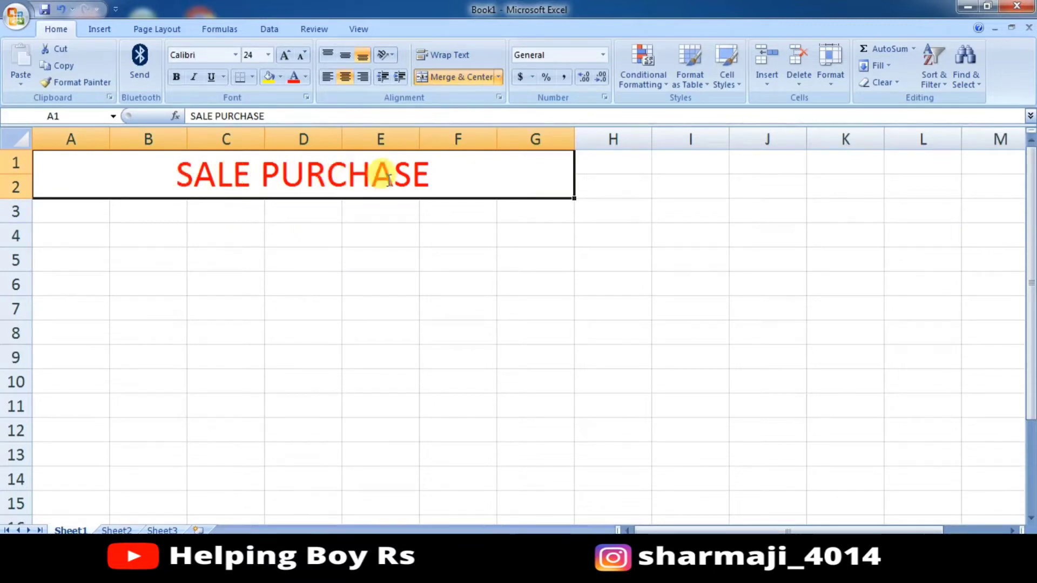
pyautogui.doubleClick(174, 173)
pyautogui.moveTo(173, 174); pyautogui.dragTo(429, 174)
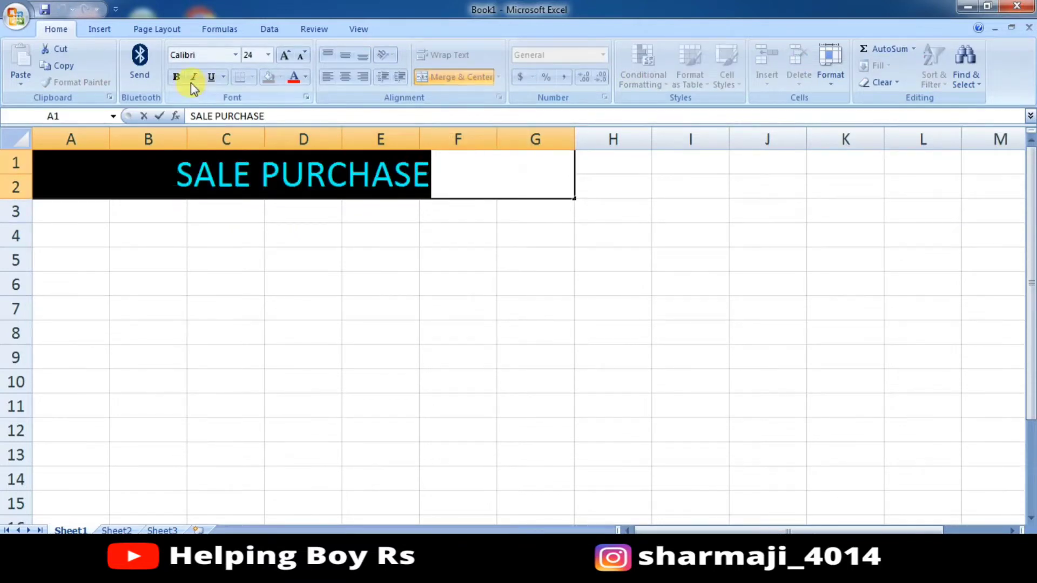
pyautogui.click(177, 77)
pyautogui.click(352, 264)
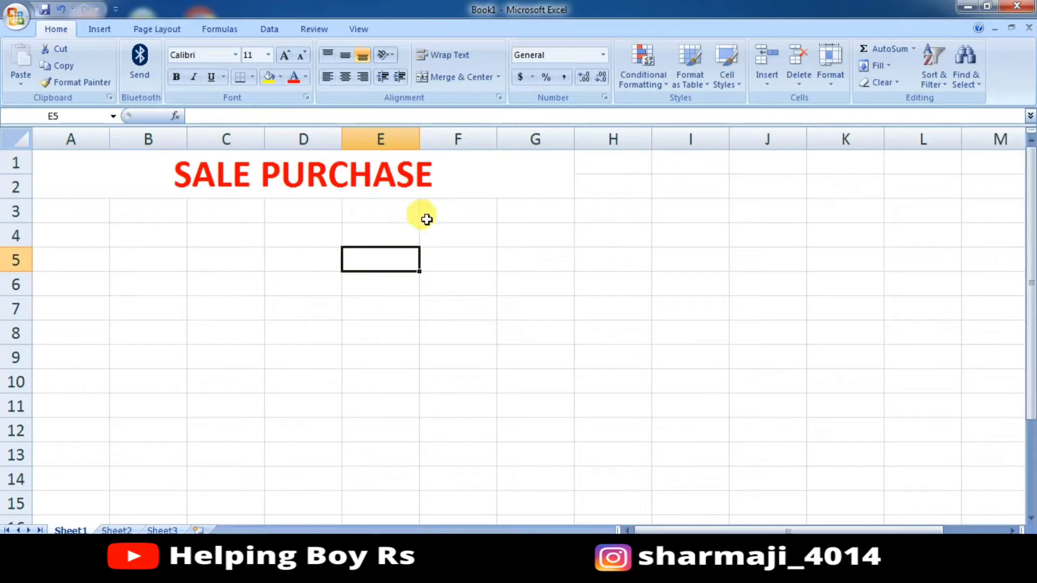
# - Enter the header SN NO in A3 and the number 1 in A4
pyautogui.click(67, 214)
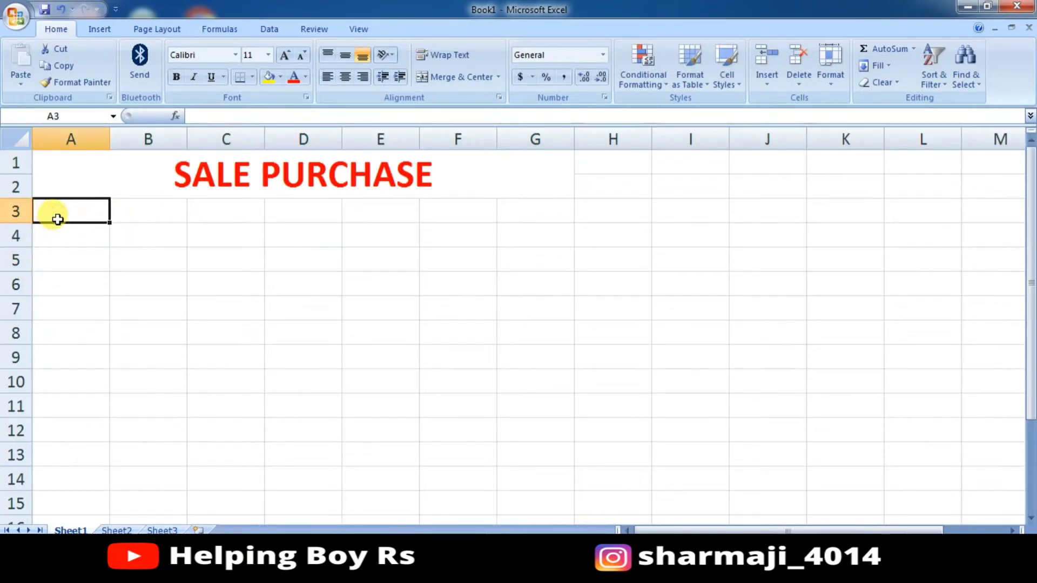
pyautogui.write('SN')
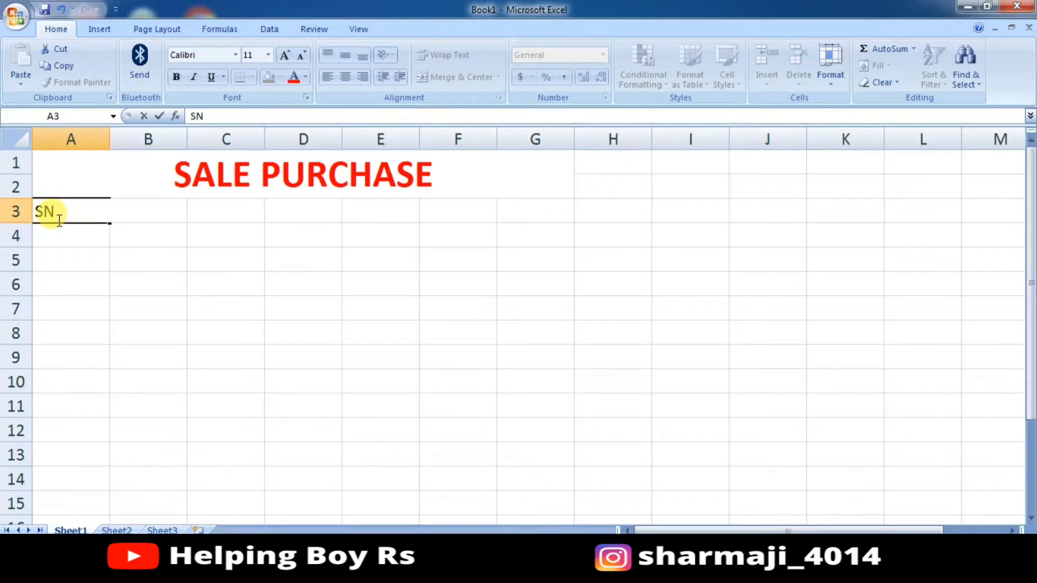
pyautogui.write(' NO')
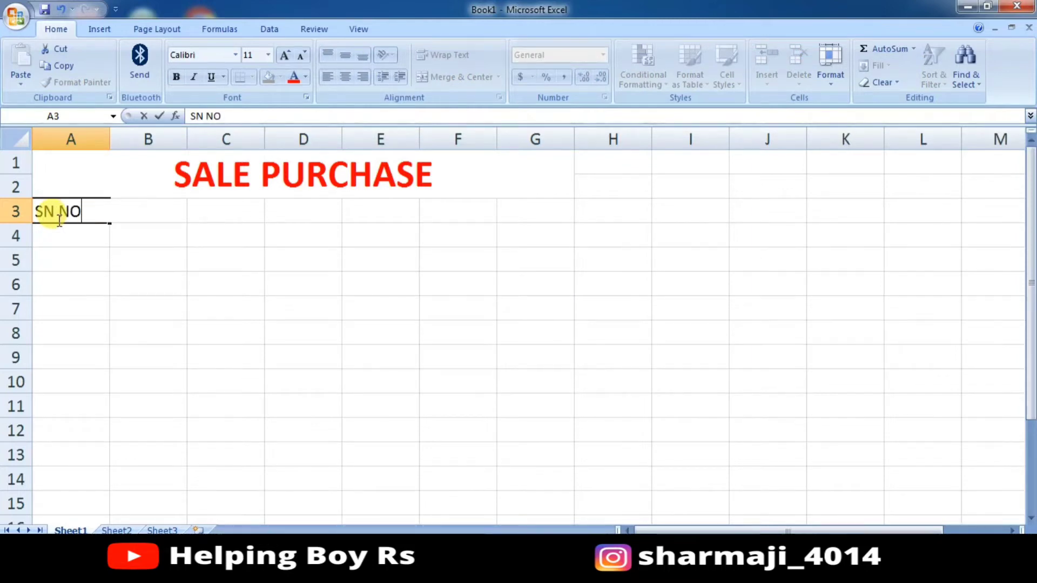
pyautogui.click(67, 233)
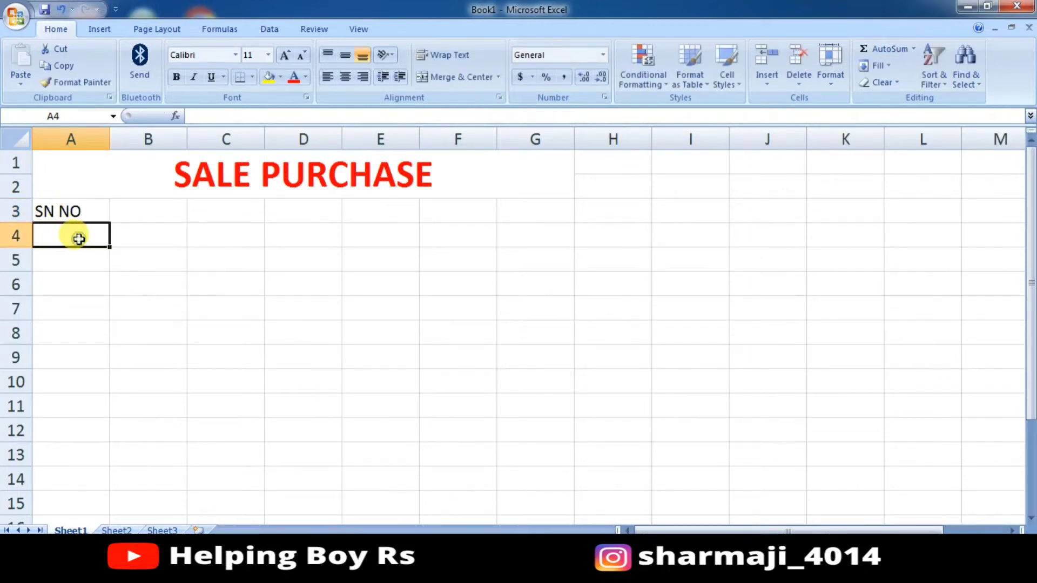
pyautogui.write('1')
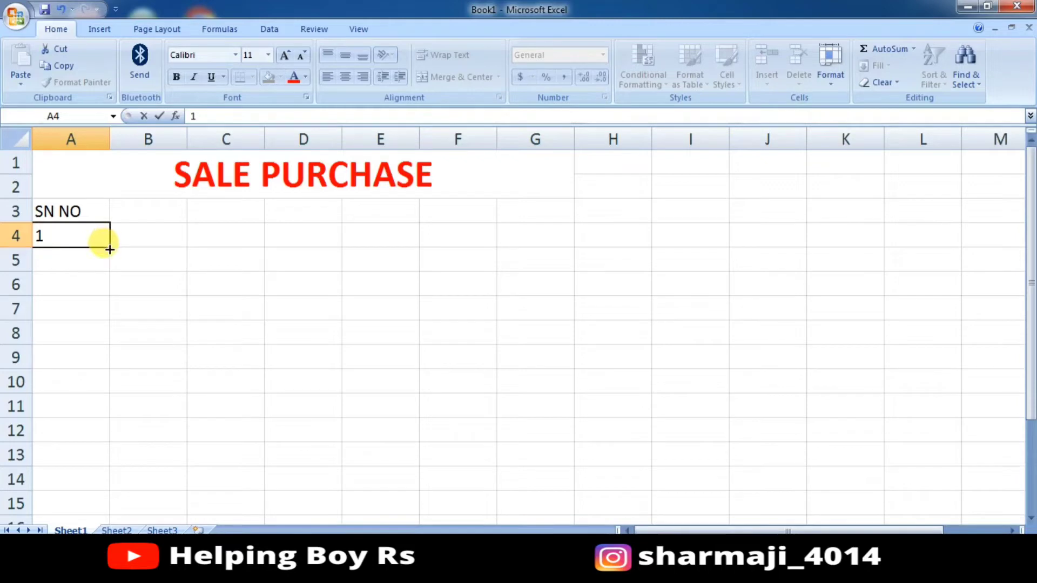
# - Fill A4:A8 with the series 1 to 5 using Fill Series
pyautogui.moveTo(109, 249); pyautogui.dragTo(105, 372)
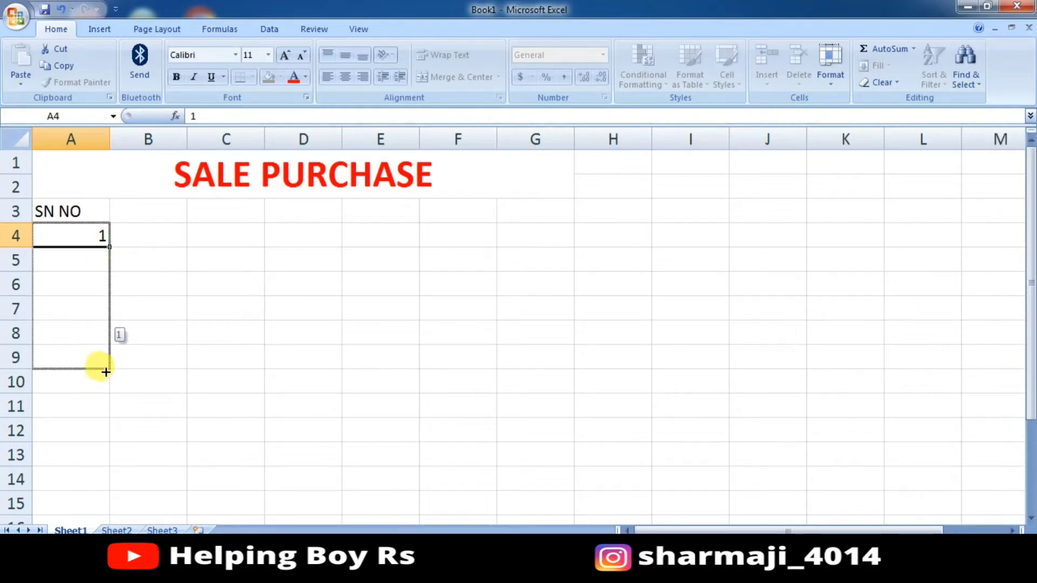
pyautogui.moveTo(105, 372); pyautogui.dragTo(110, 346)
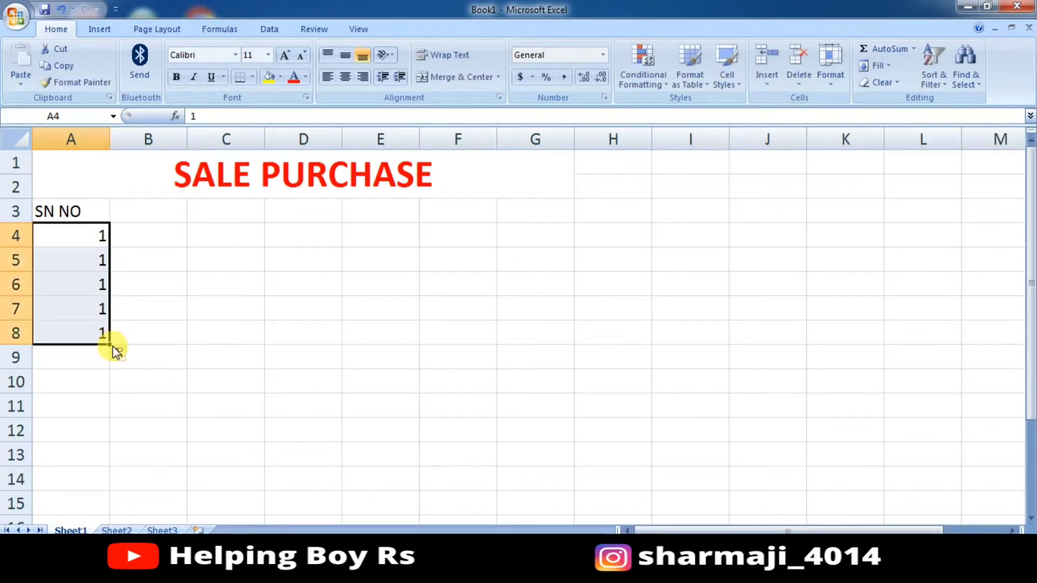
pyautogui.click(130, 354)
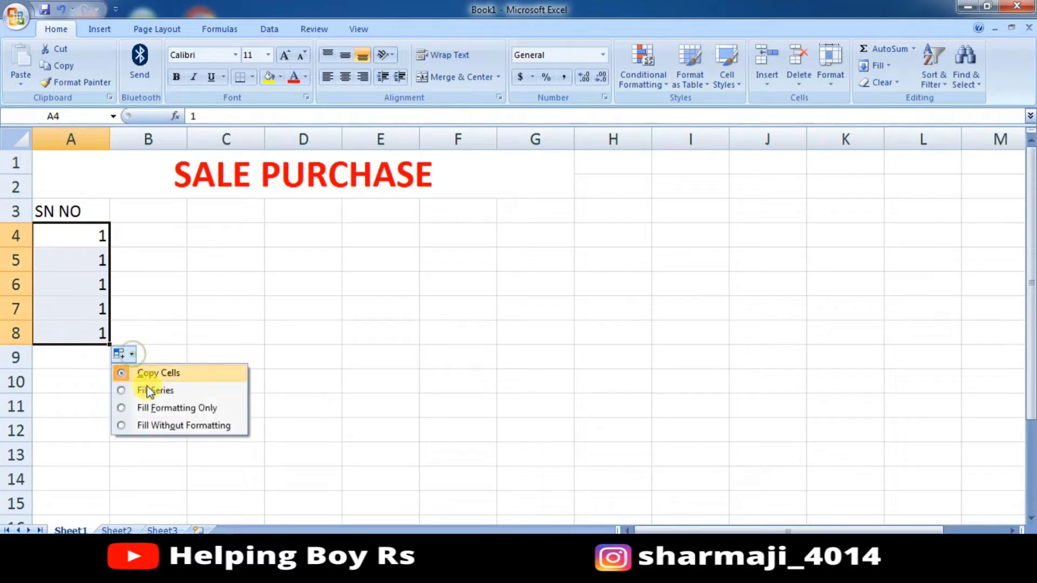
pyautogui.click(148, 389)
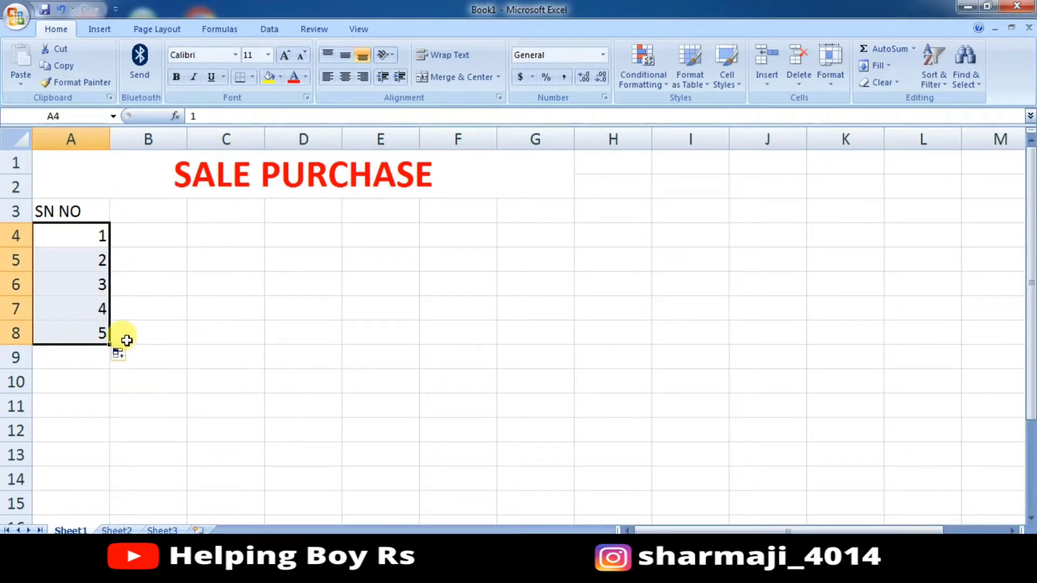
pyautogui.click(137, 210)
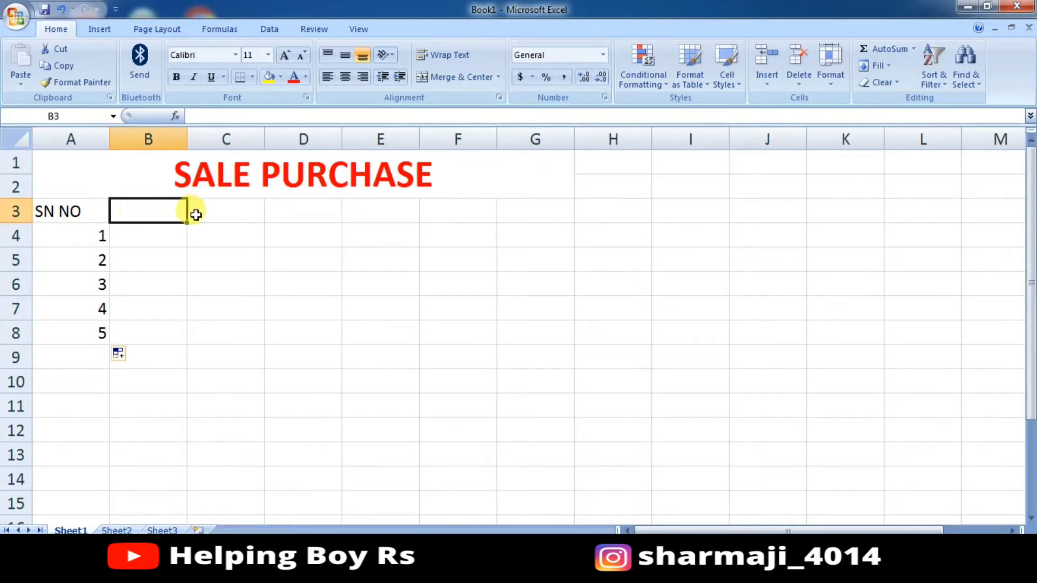
# - Enter the headings ITEM, STOCK and SALE in B3:D3
pyautogui.write('I')
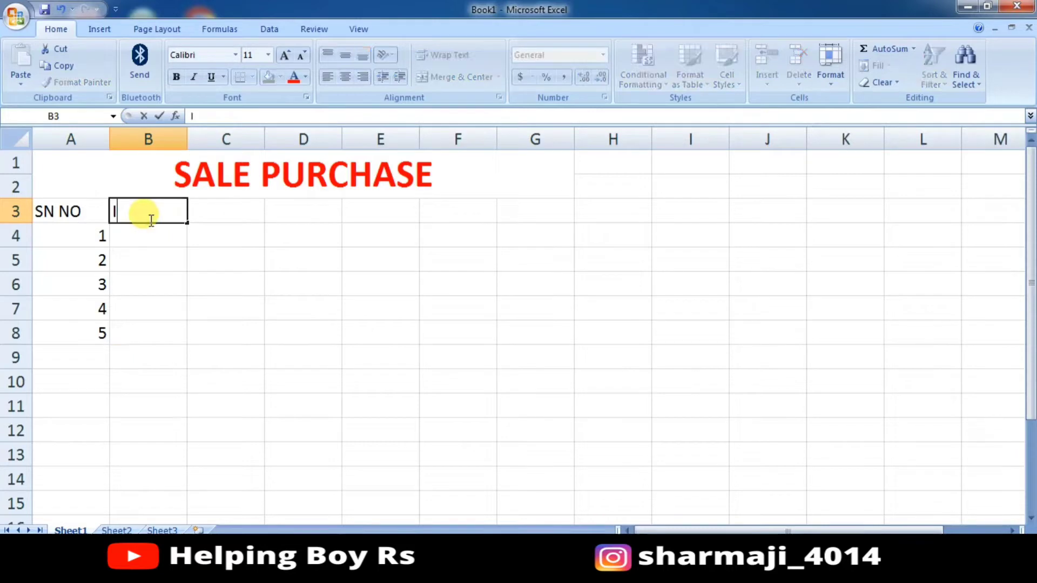
pyautogui.write('TEM')
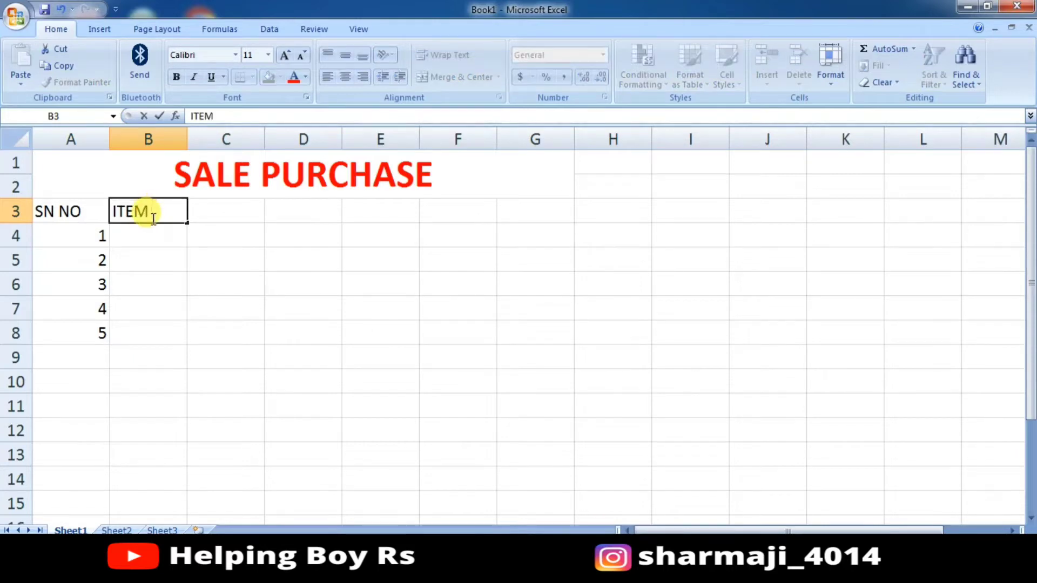
pyautogui.click(215, 226)
pyautogui.click(221, 215)
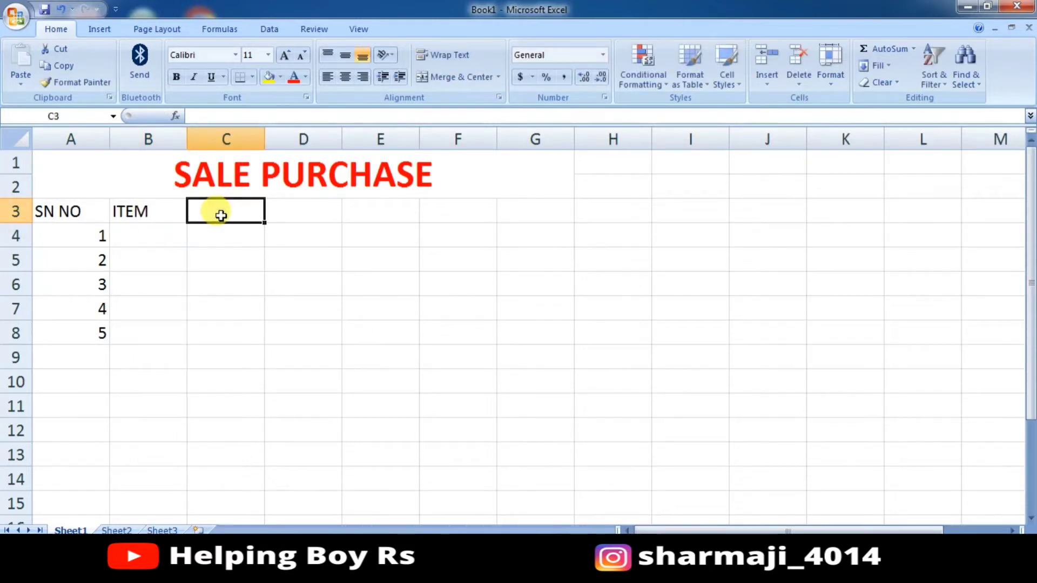
pyautogui.write('STOCK')
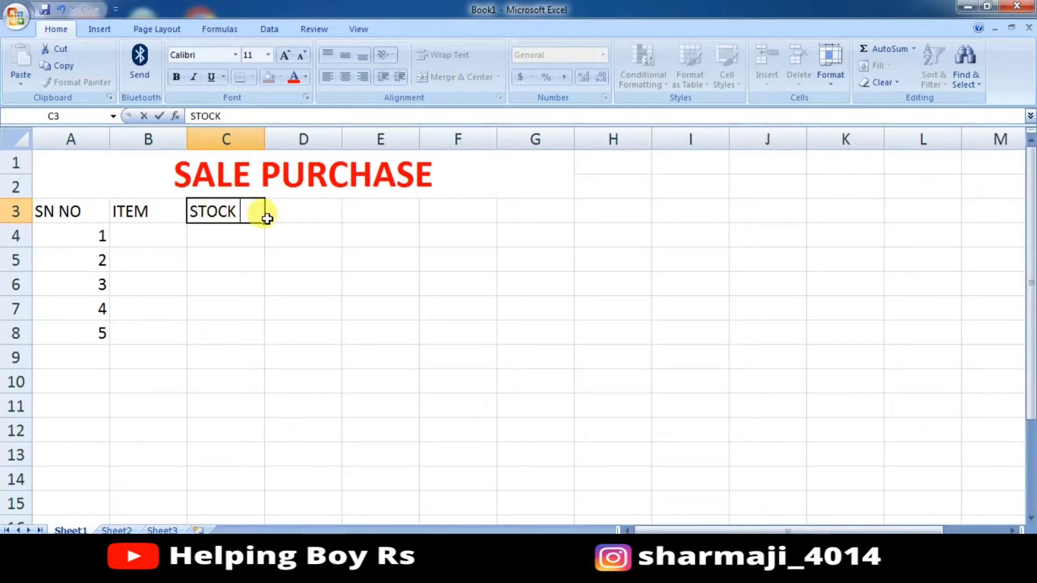
pyautogui.click(302, 221)
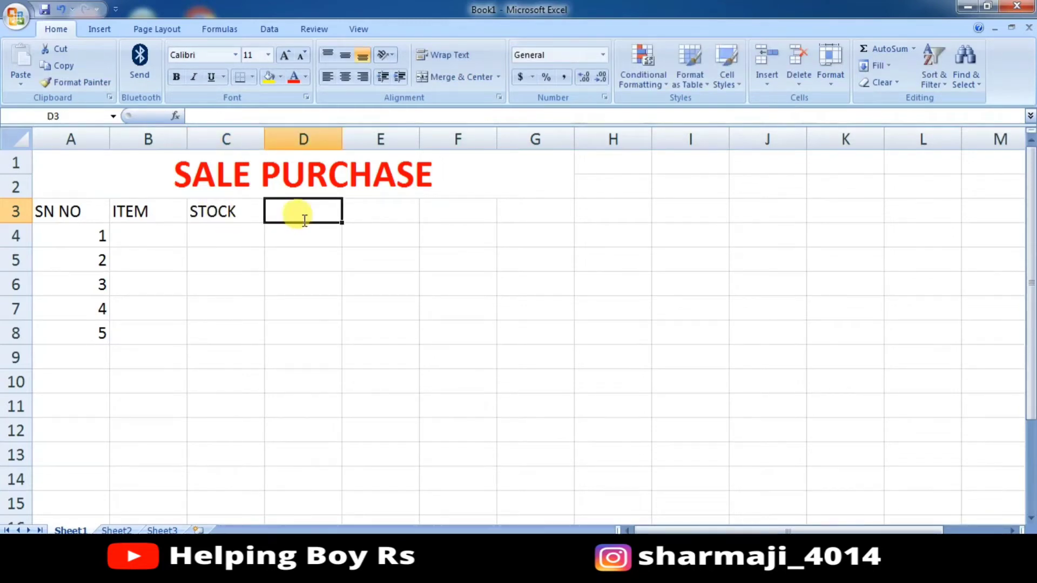
pyautogui.write('SALE')
pyautogui.click(377, 218)
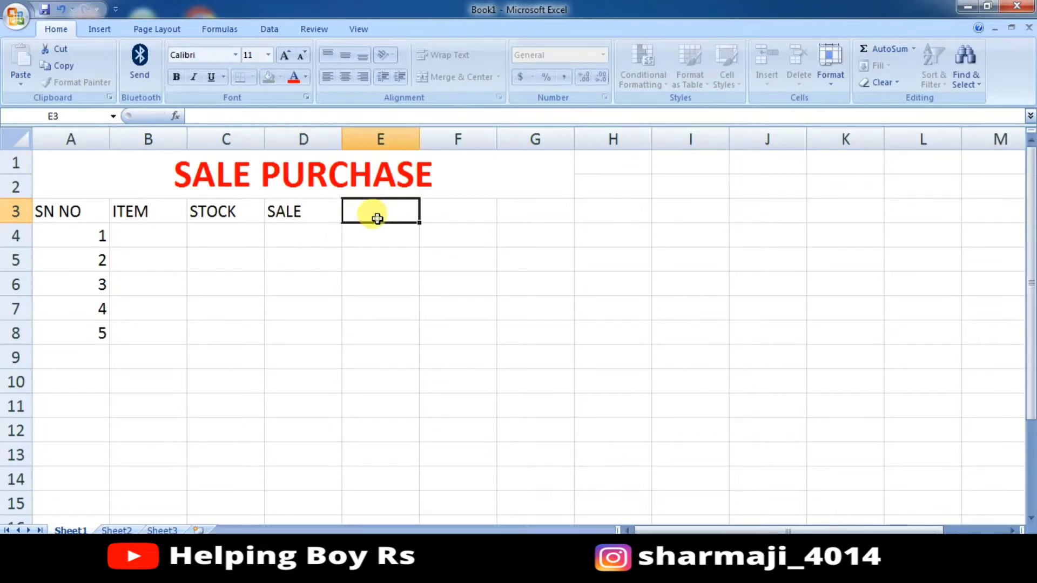
# - Add the PURCHASE heading in E3 and start the TOTAL heading in F3
pyautogui.write('PURCHASE')
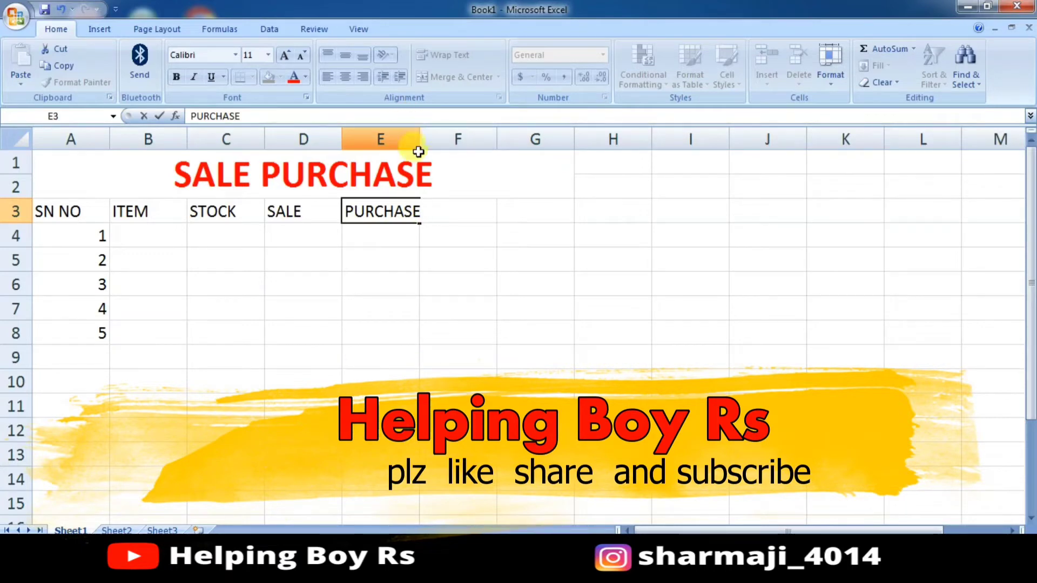
pyautogui.click(420, 142)
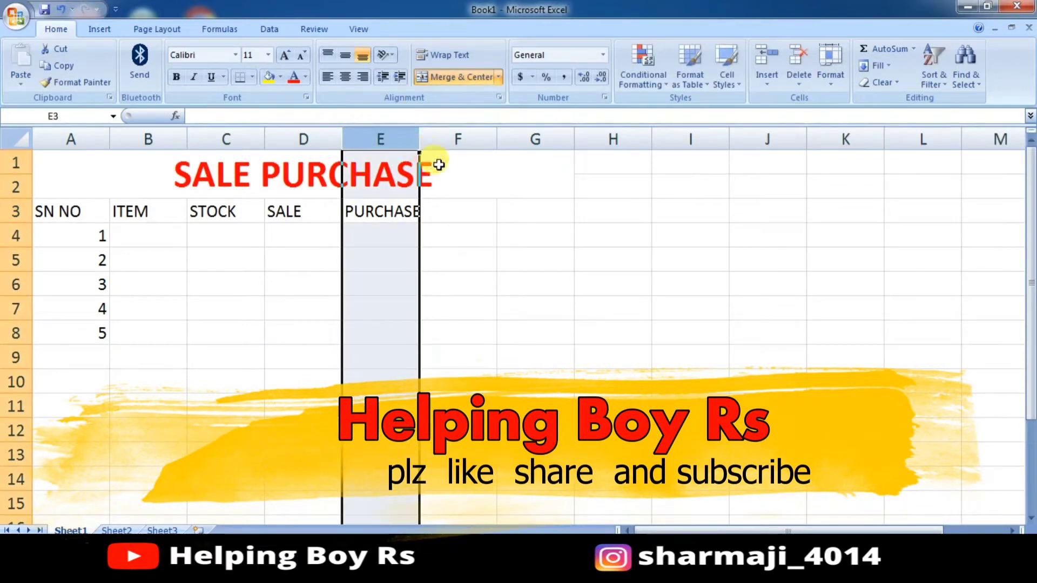
pyautogui.click(427, 184)
pyautogui.click(415, 213)
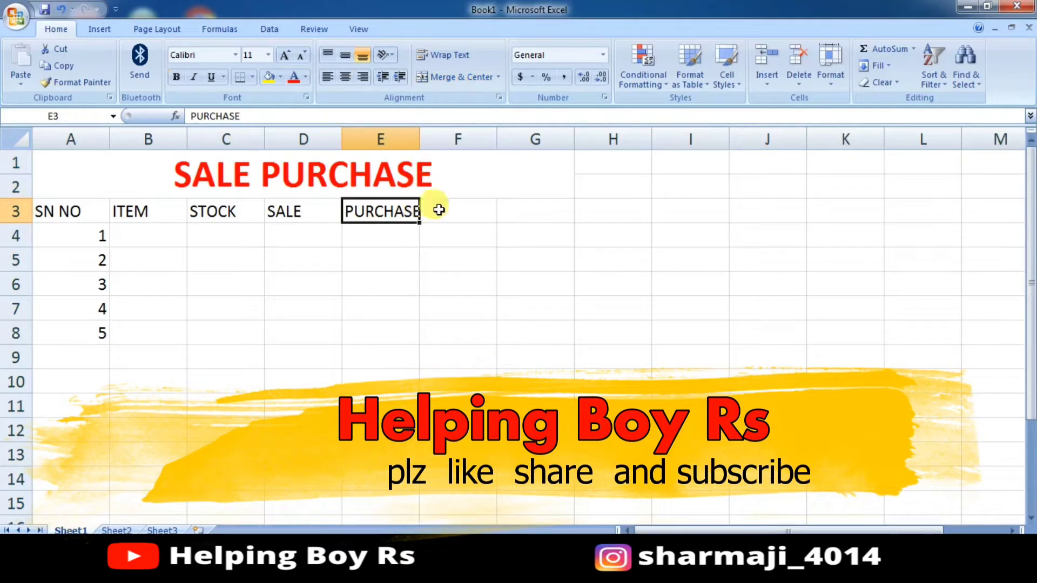
pyautogui.click(434, 211)
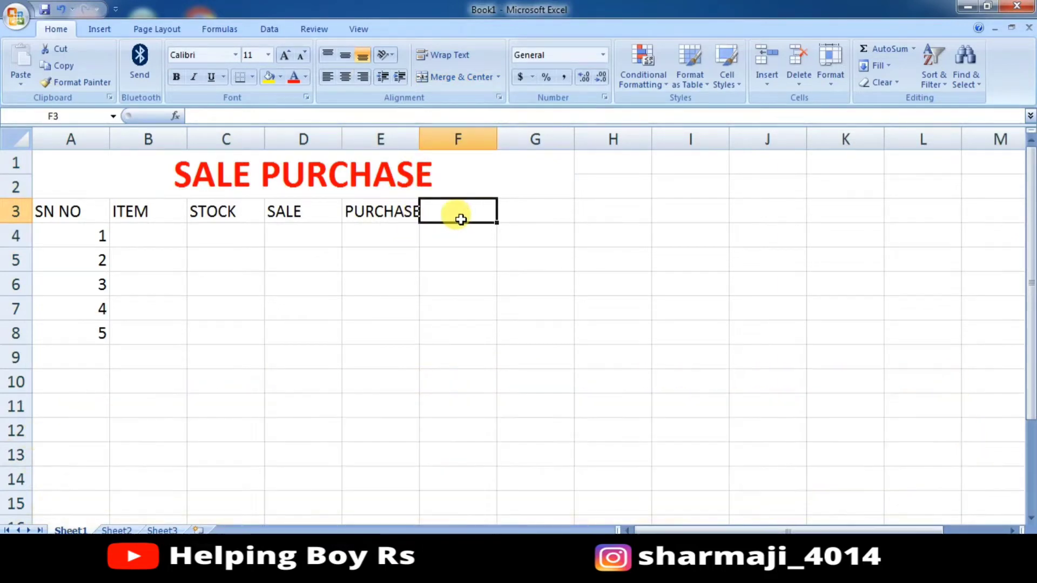
pyautogui.write('TOTA;')
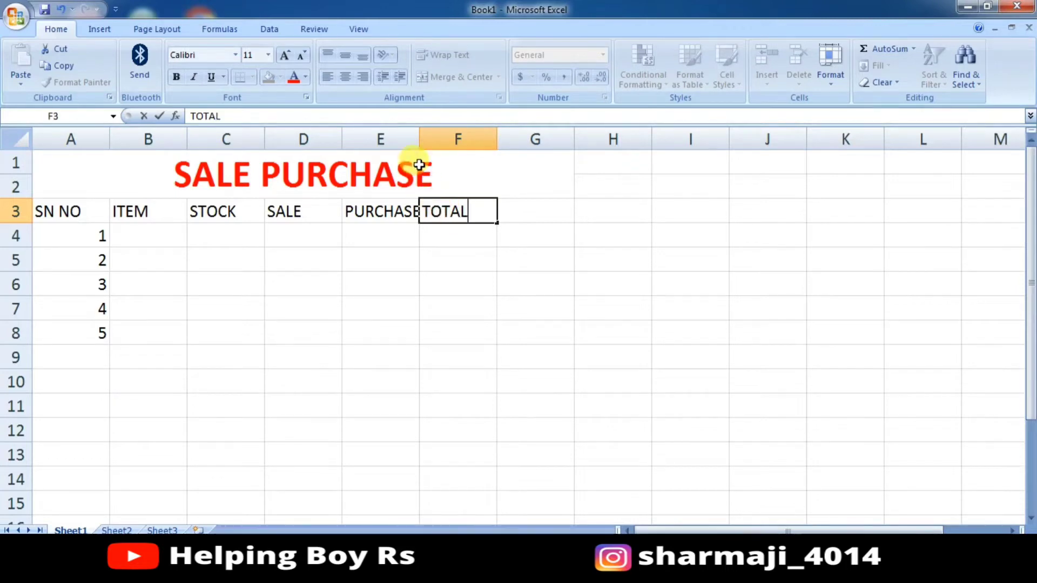
# - Widen column E to fit PURCHASE and commit the TOTAL heading
pyautogui.moveTo(419, 139); pyautogui.dragTo(433, 139)
pyautogui.click(226, 235)
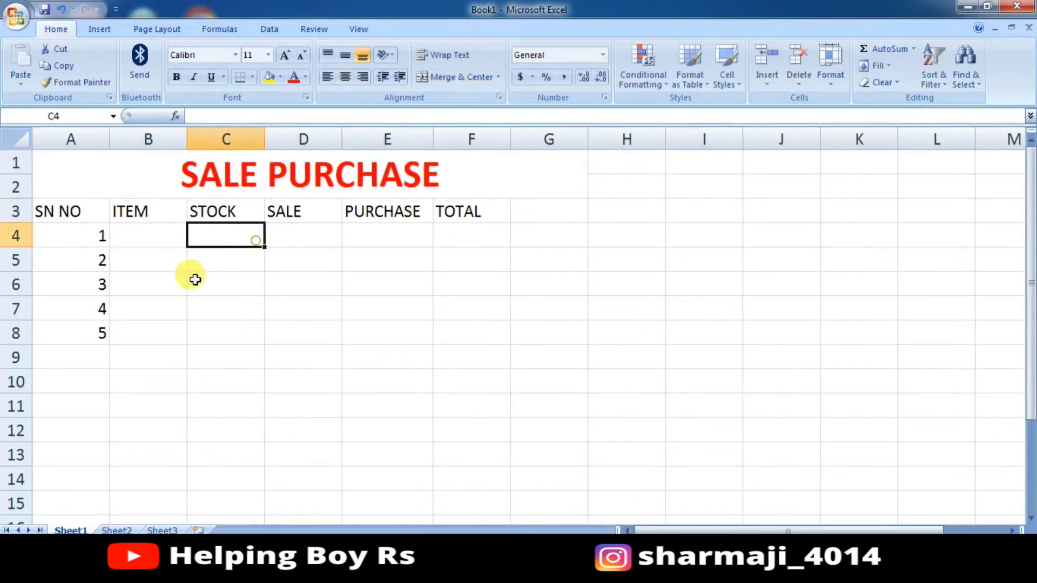
pyautogui.click(503, 217)
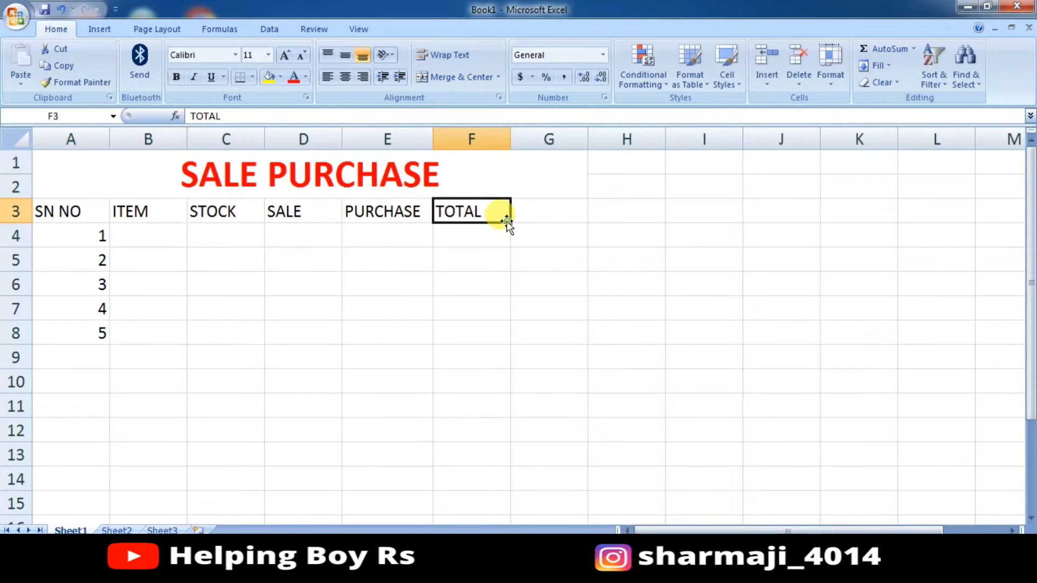
pyautogui.click(126, 252)
# - List TABLE, CHAIR, BENCH, BED and PENCIL down B4:B8
pyautogui.click(135, 238)
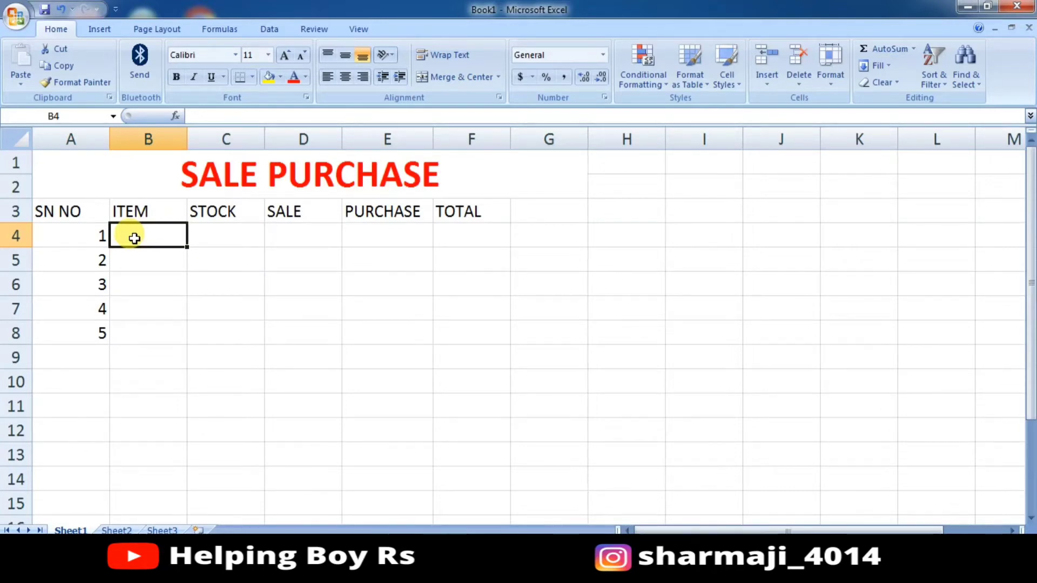
pyautogui.write('TABLE')
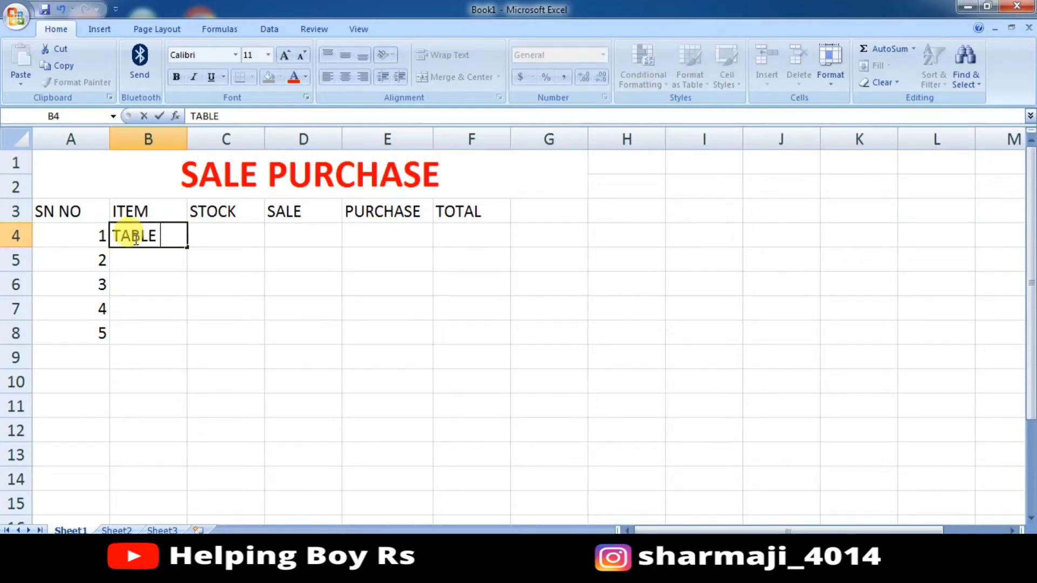
pyautogui.click(138, 264)
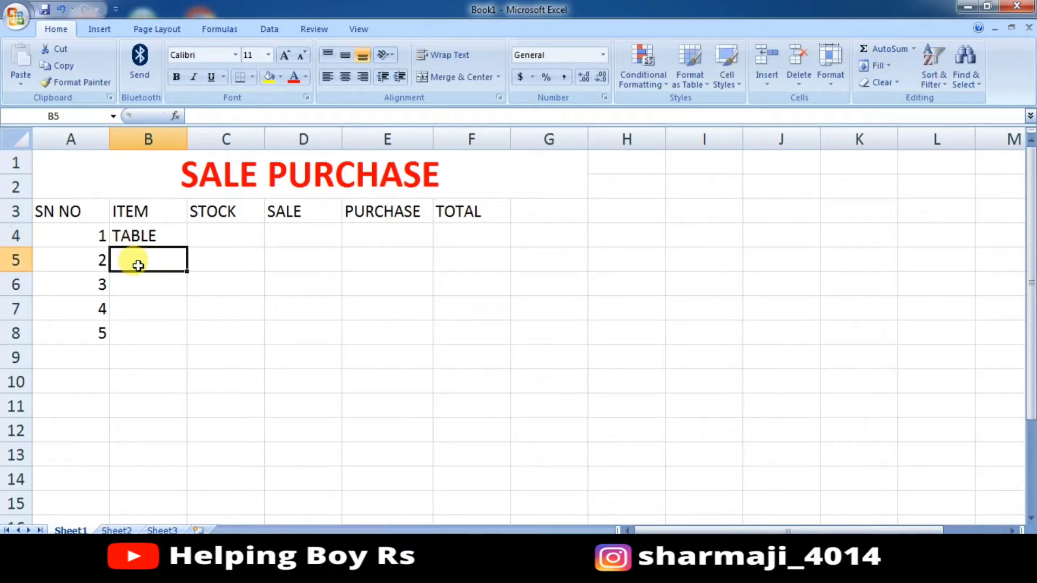
pyautogui.write('CHAIR')
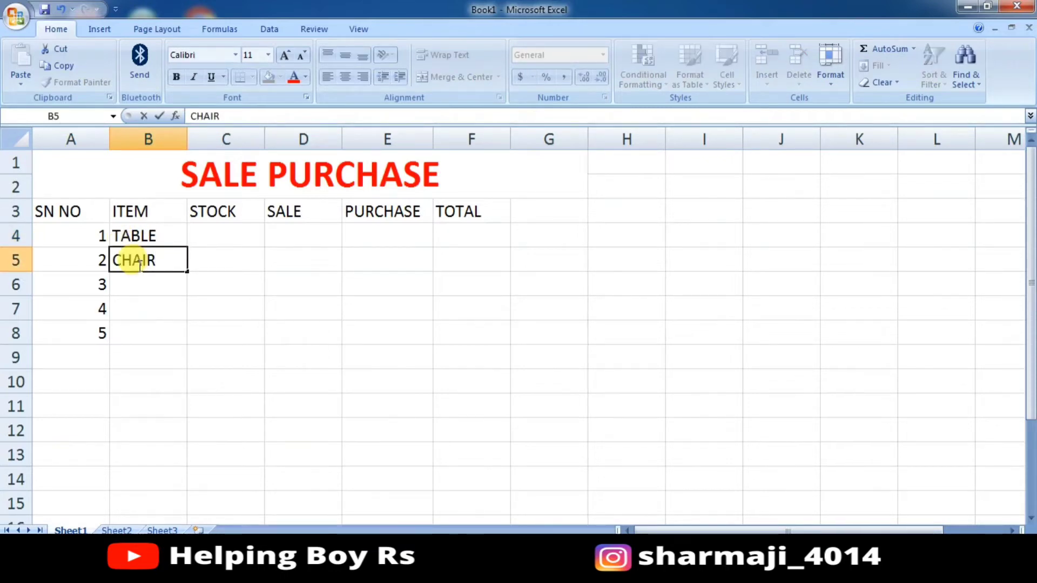
pyautogui.click(138, 286)
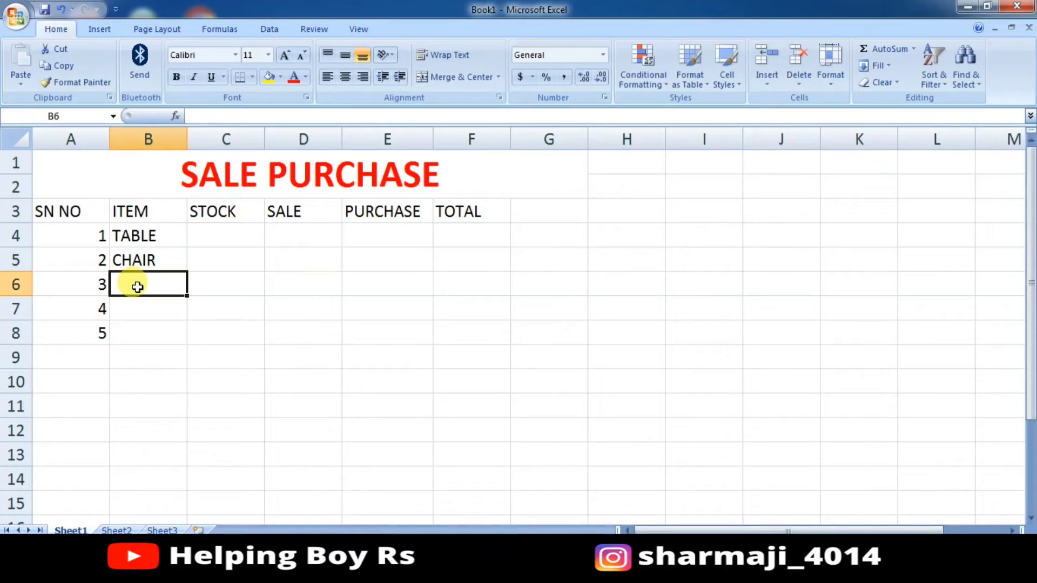
pyautogui.write('BENCH')
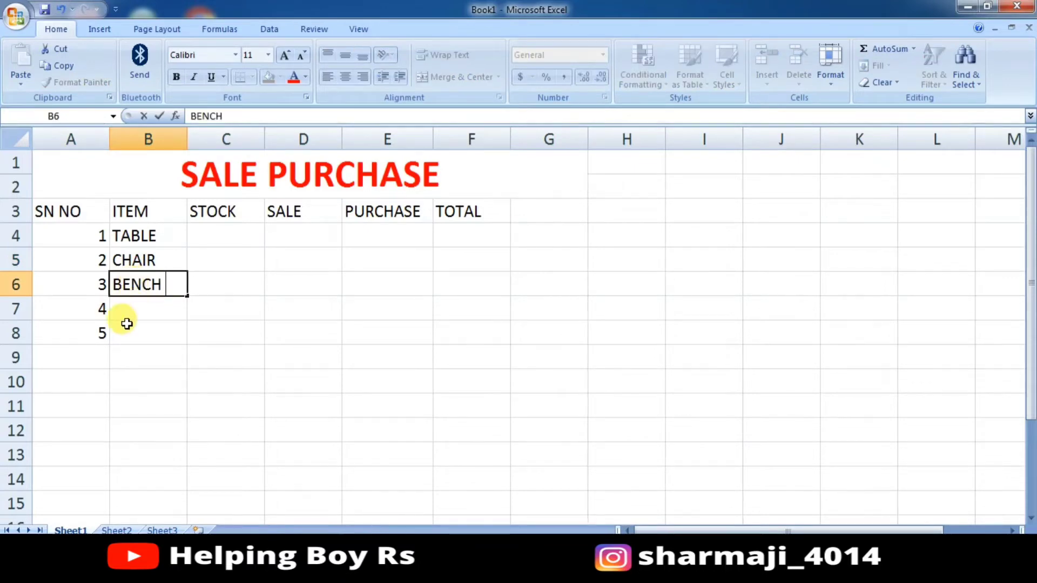
pyautogui.click(127, 325)
pyautogui.click(123, 306)
pyautogui.write('B')
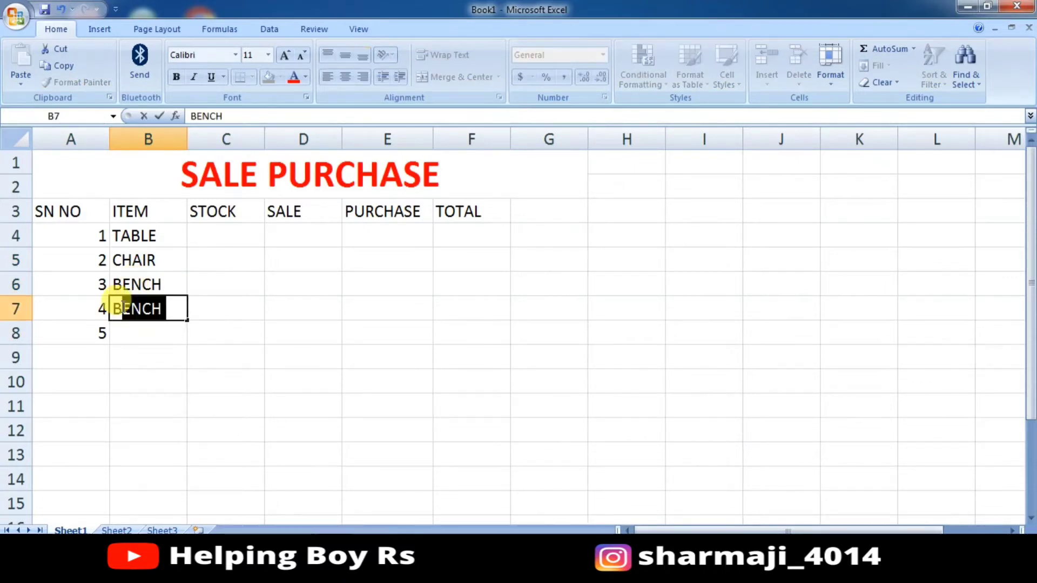
pyautogui.write('ED')
pyautogui.click(143, 330)
pyautogui.write('PENCIL')
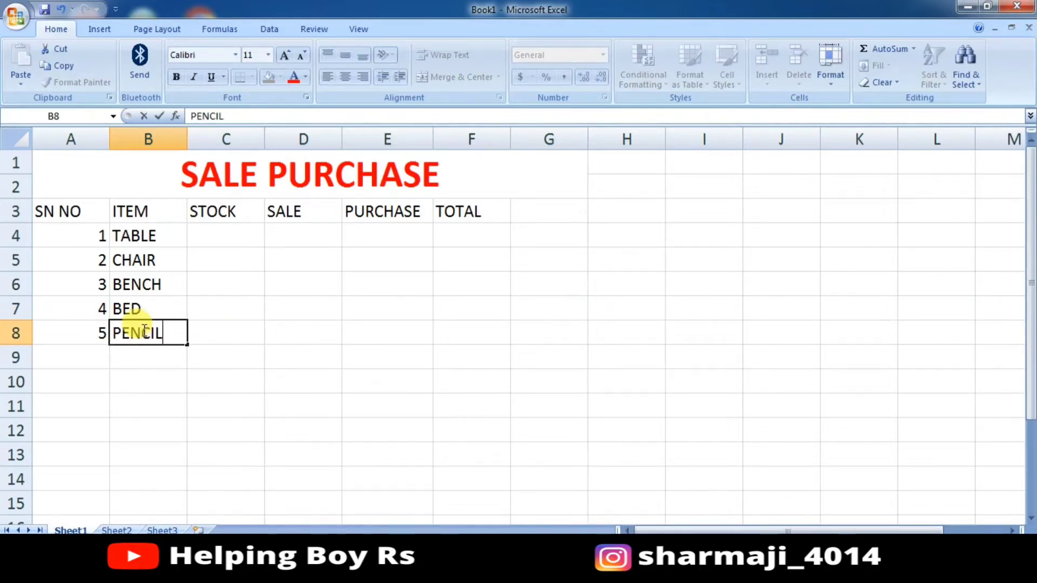
# - Enter stock values 15, 18, 21, 25 and 28 in C4:C8, dismissing the colour-scheme prompt
pyautogui.click(211, 228)
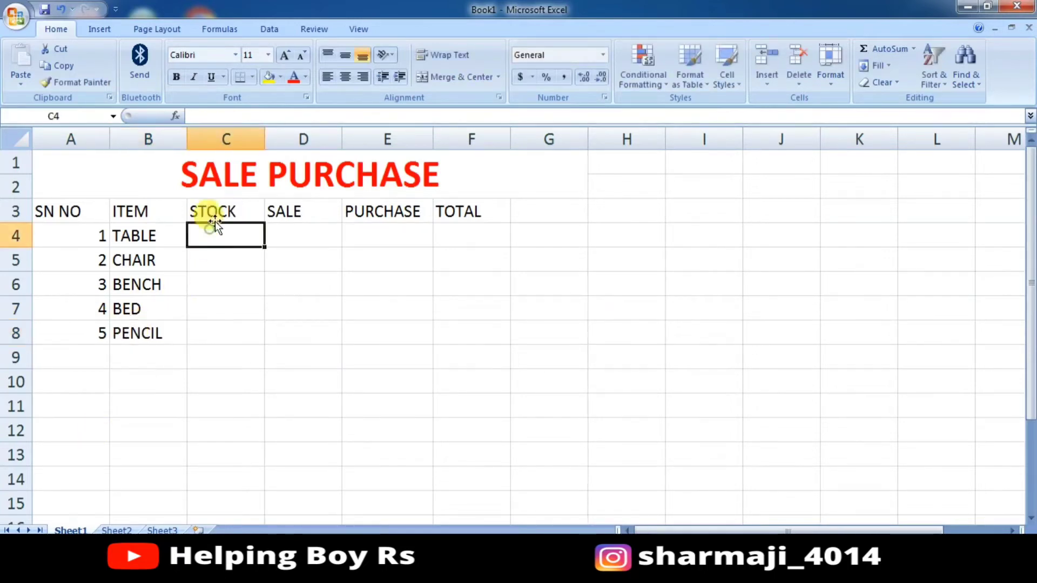
pyautogui.write('15')
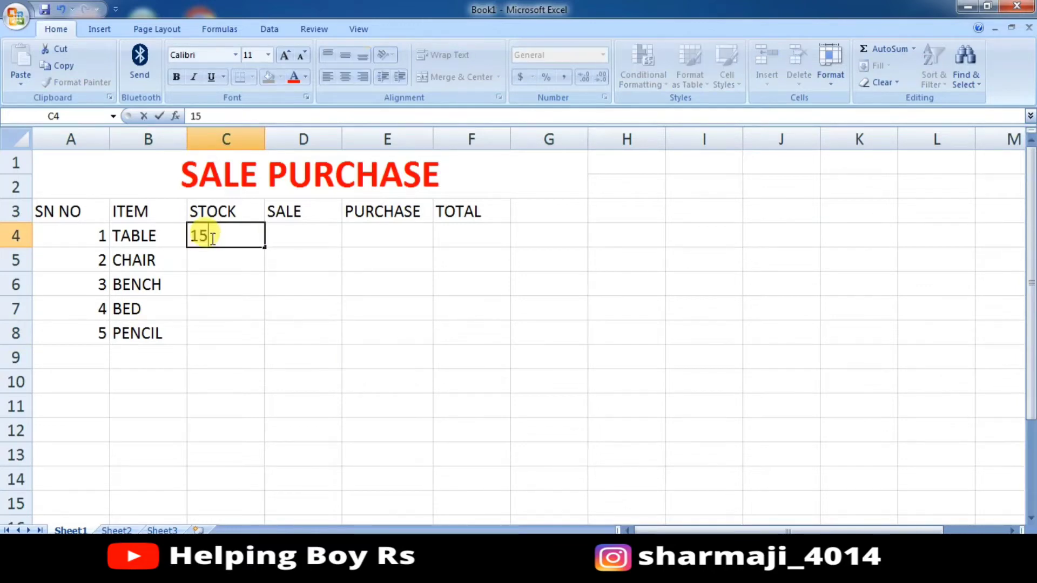
pyautogui.click(217, 265)
pyautogui.write('1')
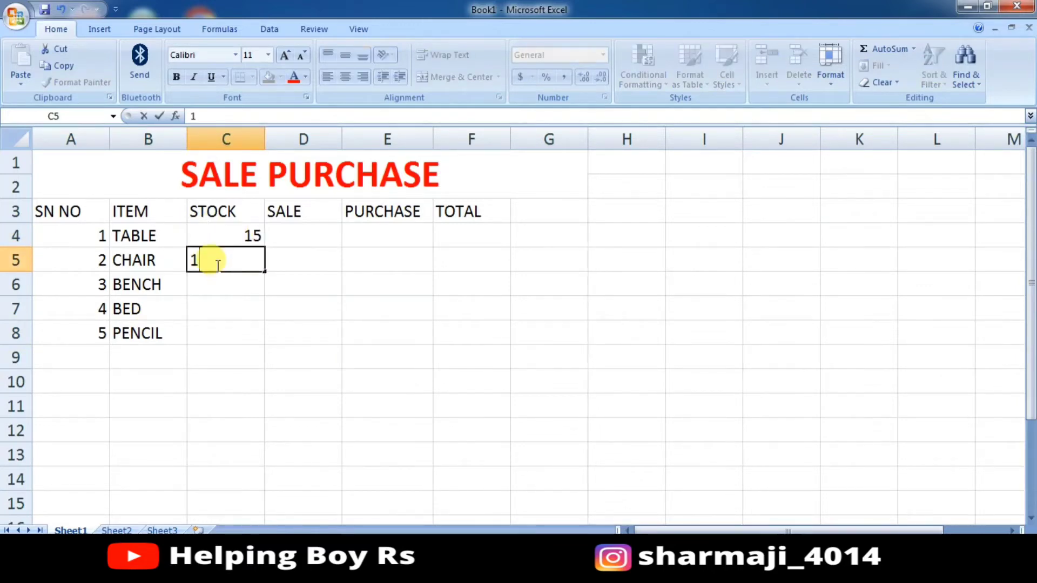
pyautogui.write('8')
pyautogui.click(227, 292)
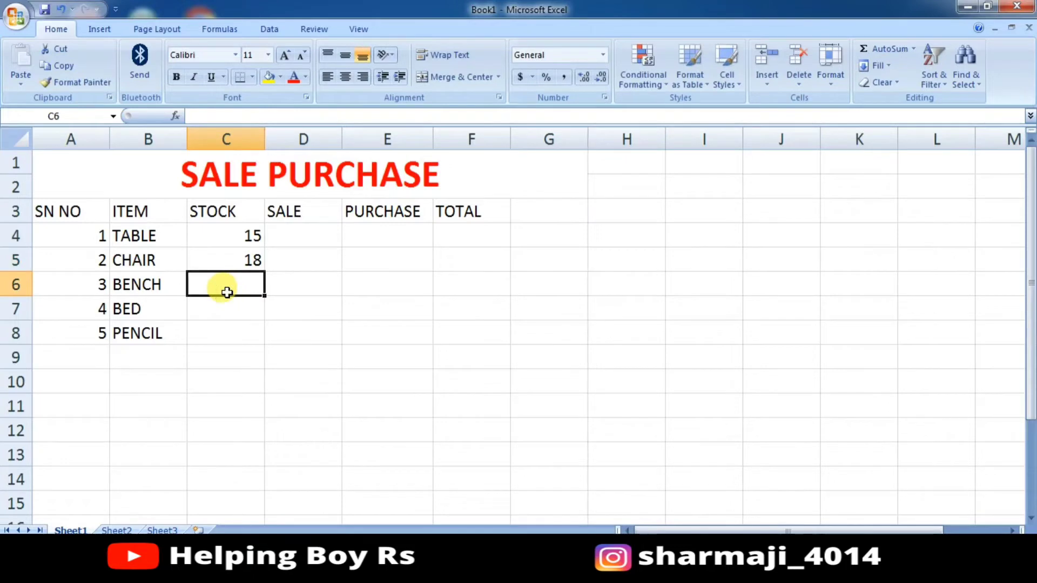
pyautogui.write('21')
pyautogui.click(227, 306)
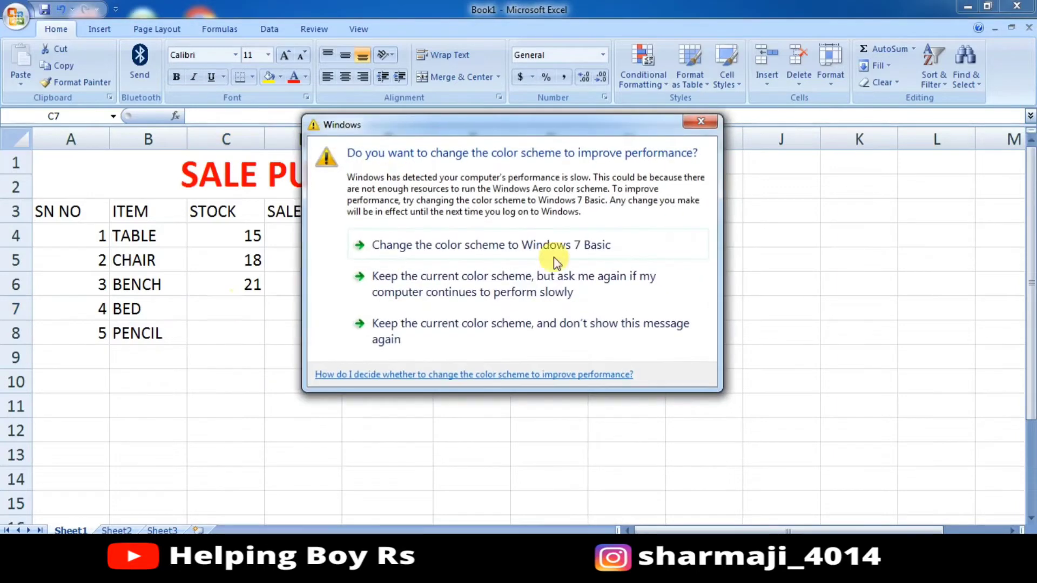
pyautogui.click(702, 123)
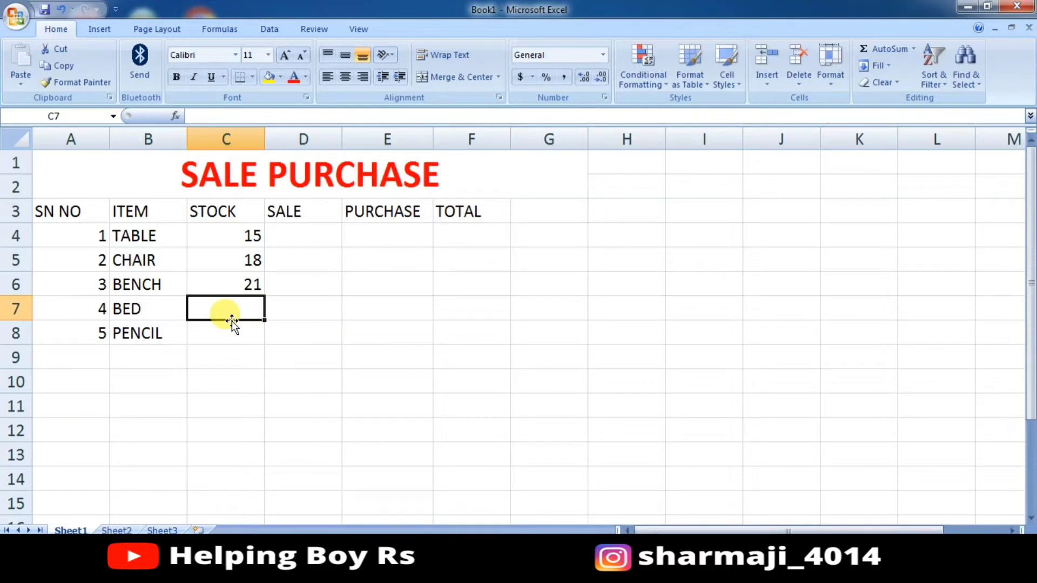
pyautogui.write('25')
pyautogui.click(231, 336)
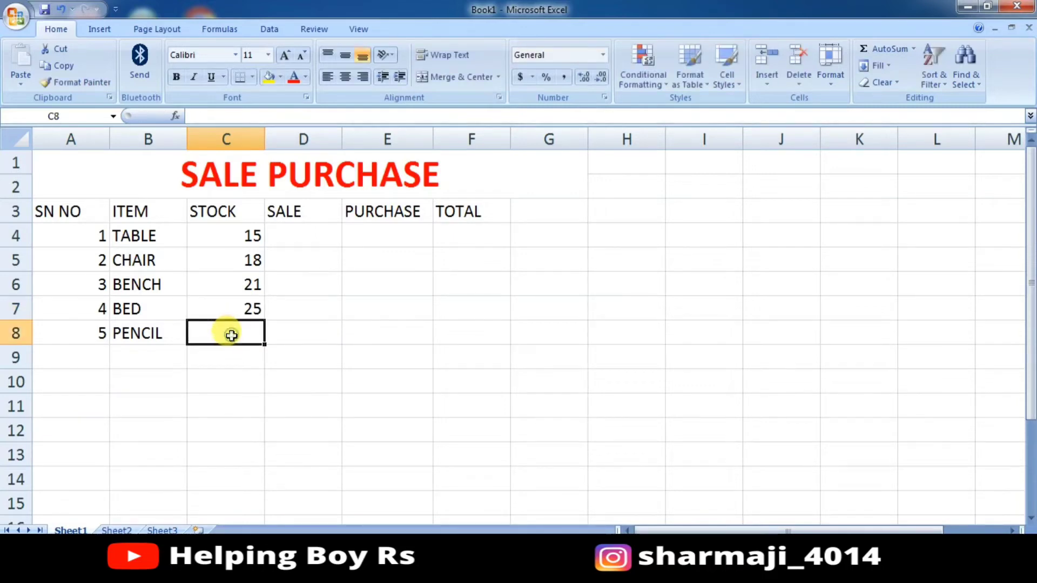
pyautogui.write('28')
pyautogui.click(287, 233)
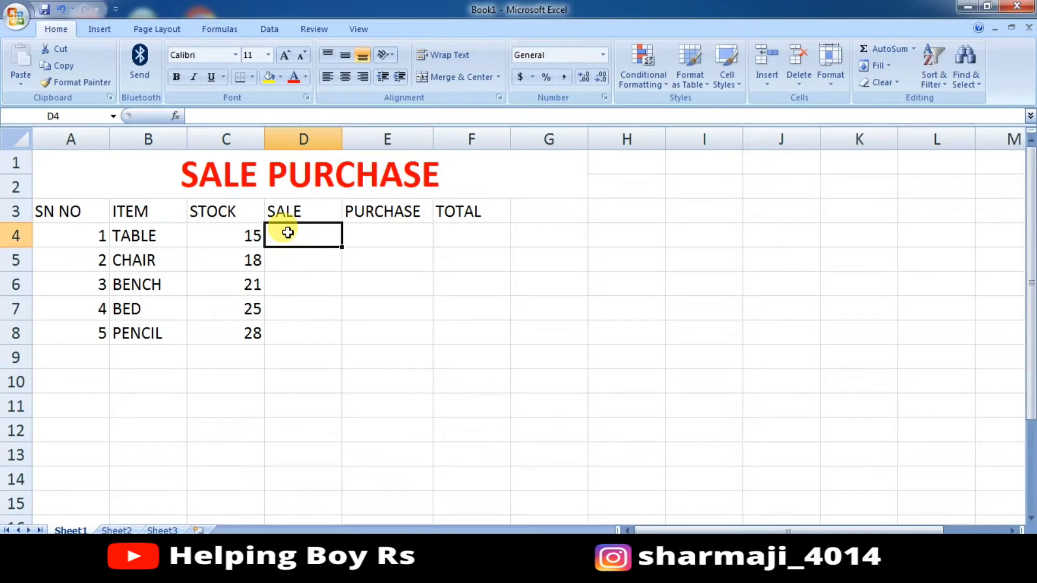
# - Enter SALE values 8, 6 and 8 for TABLE, CHAIR and BENCH in D4:D6
pyautogui.write('8')
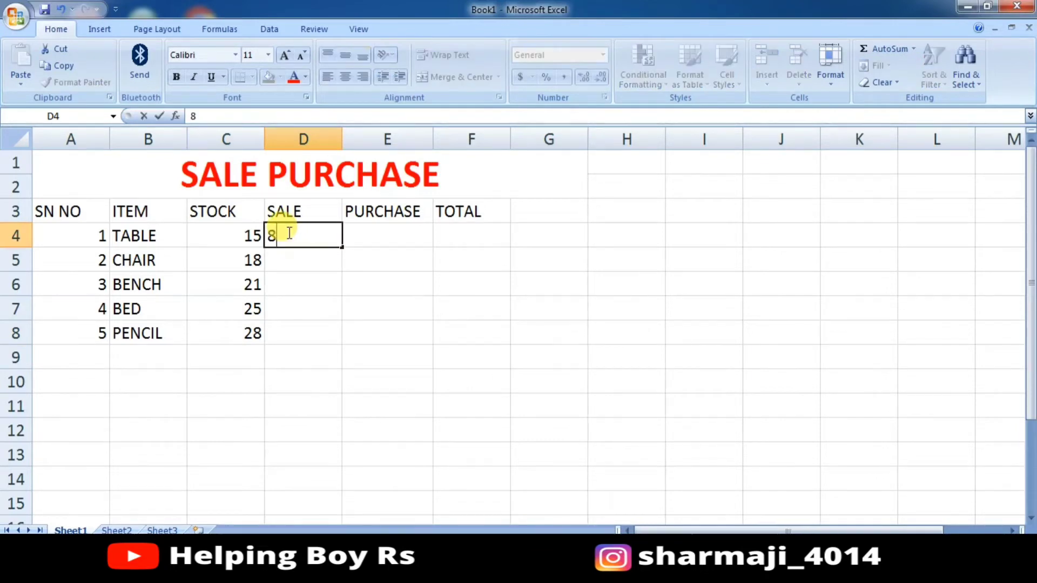
pyautogui.click(315, 261)
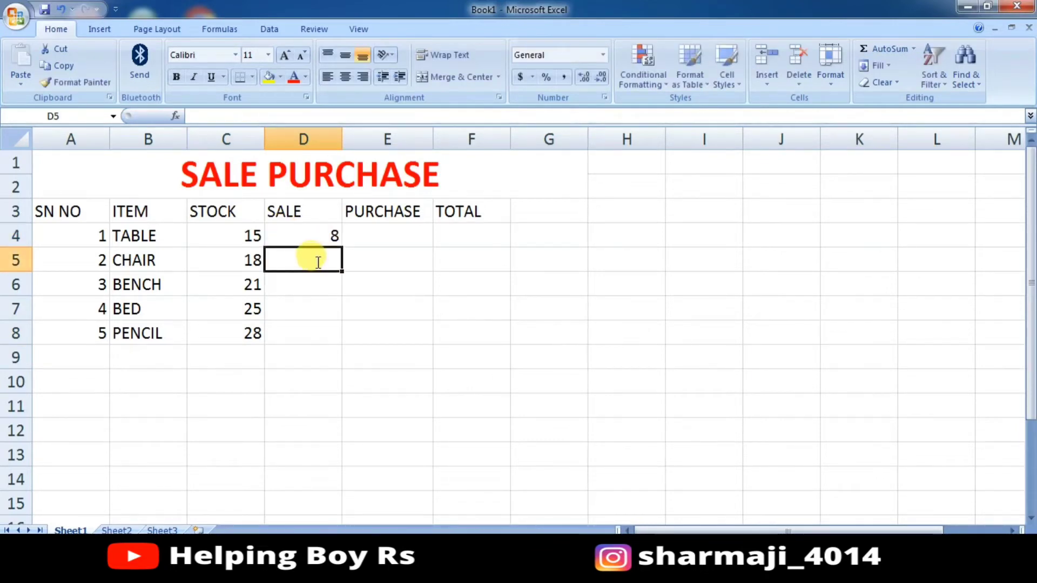
pyautogui.write('6')
pyautogui.click(319, 289)
pyautogui.write('8')
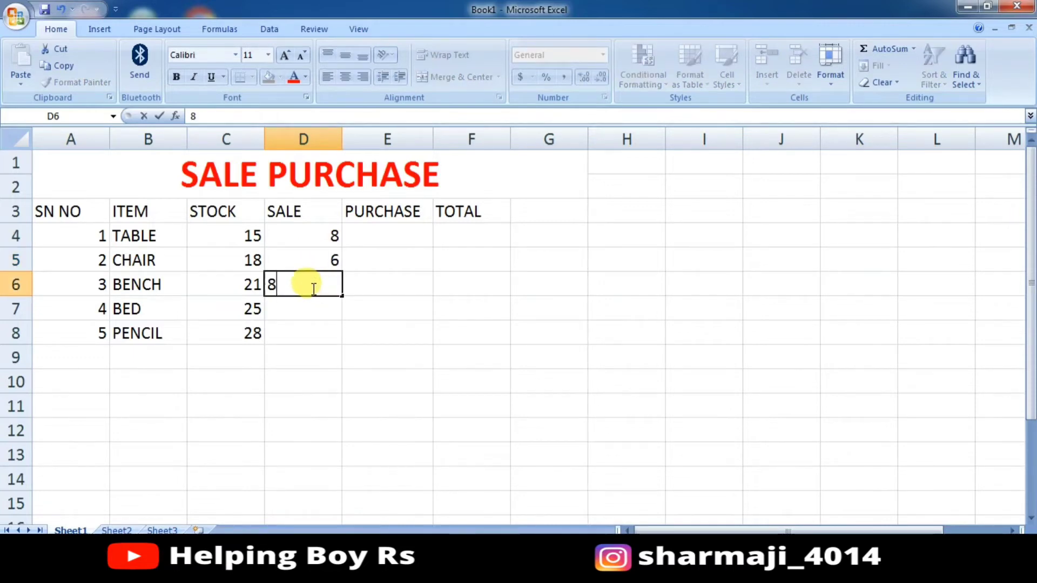
pyautogui.click(303, 306)
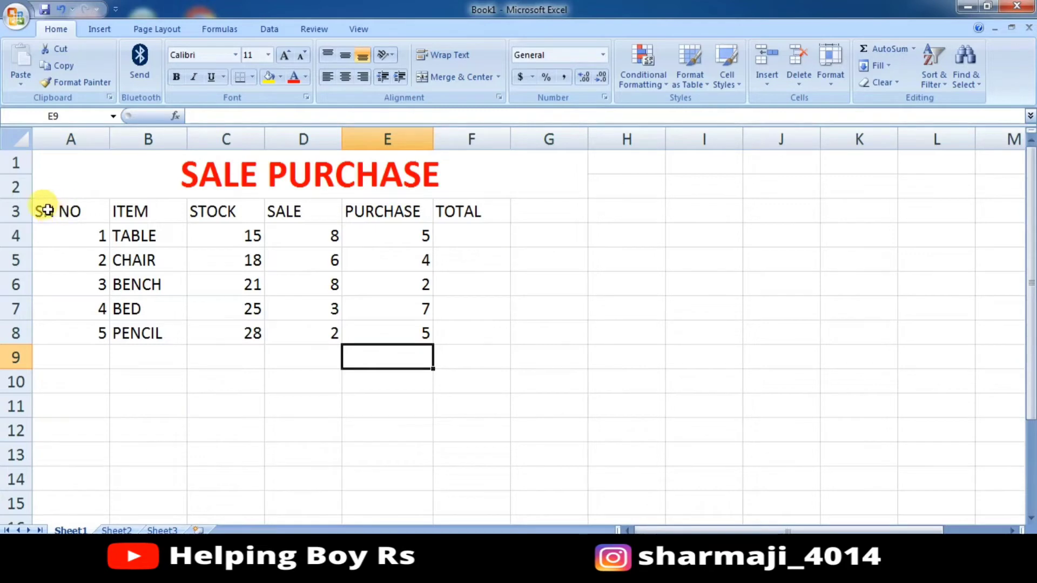
# - Dismiss the Windows colour-scheme prompt and make row 2 below the title taller
pyautogui.click(699, 124)
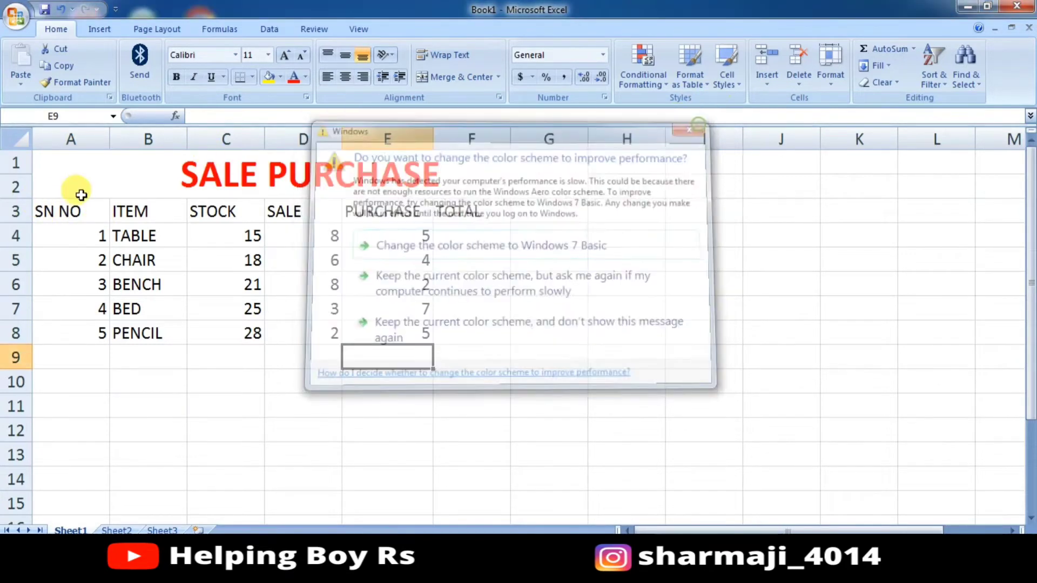
pyautogui.moveTo(27, 199)
pyautogui.mouseDown()
pyautogui.moveTo(208, 276)
pyautogui.moveTo(180, 203)
pyautogui.mouseUp()
pyautogui.click(129, 239)
pyautogui.click(43, 211)
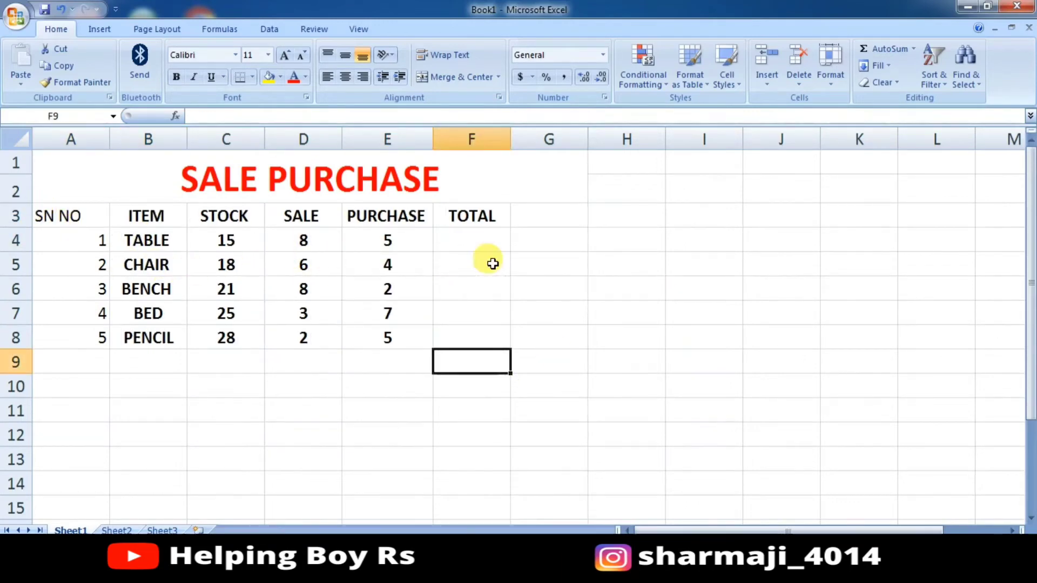
pyautogui.click(492, 263)
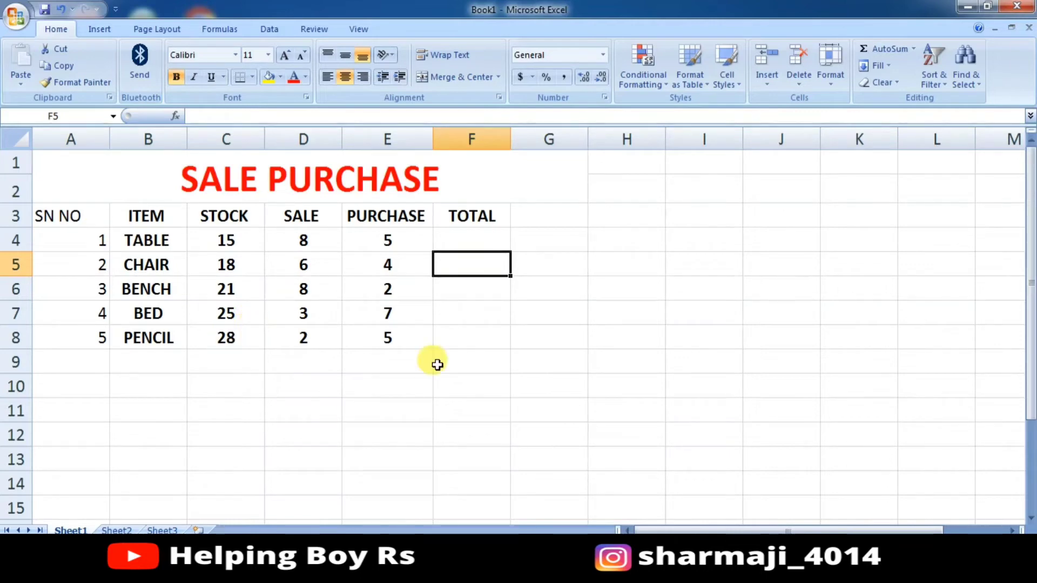
pyautogui.click(451, 238)
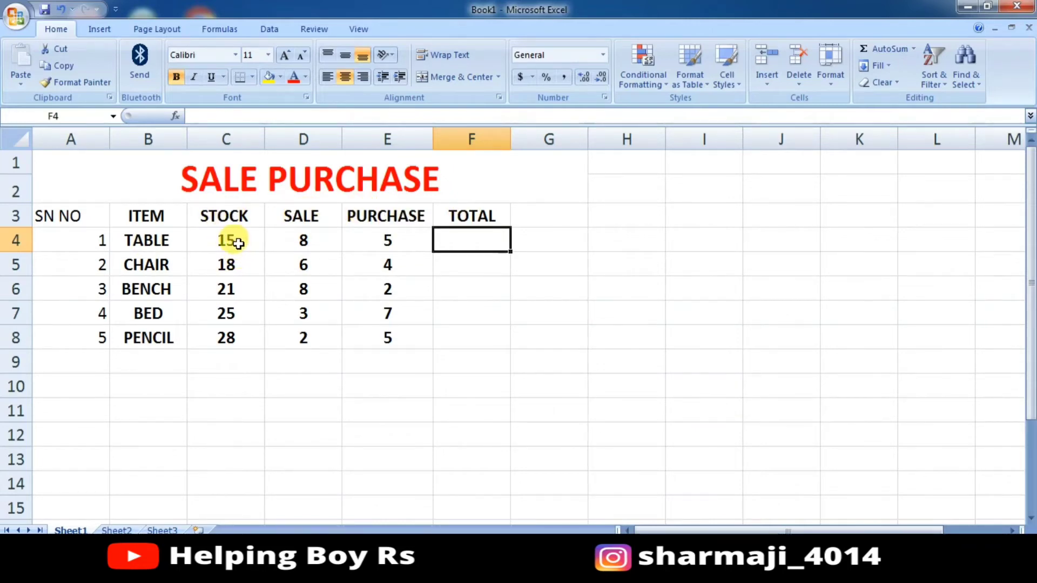
pyautogui.click(237, 244)
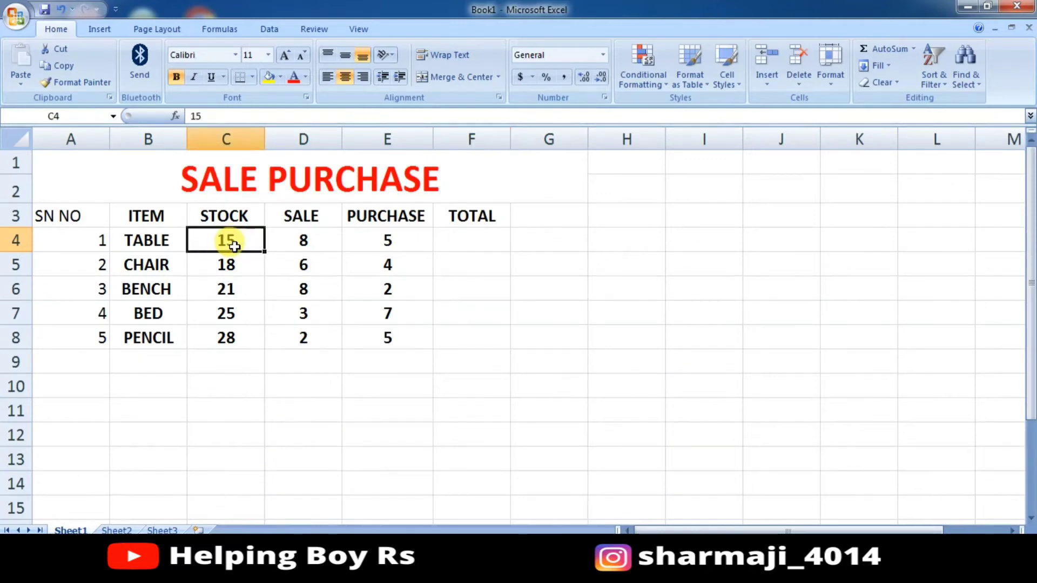
pyautogui.click(301, 238)
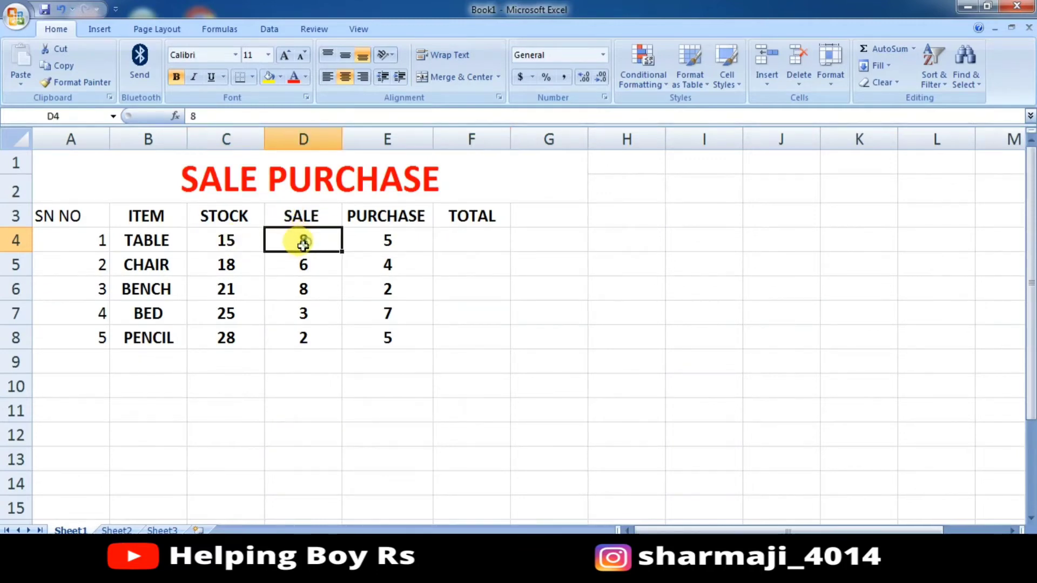
pyautogui.click(402, 247)
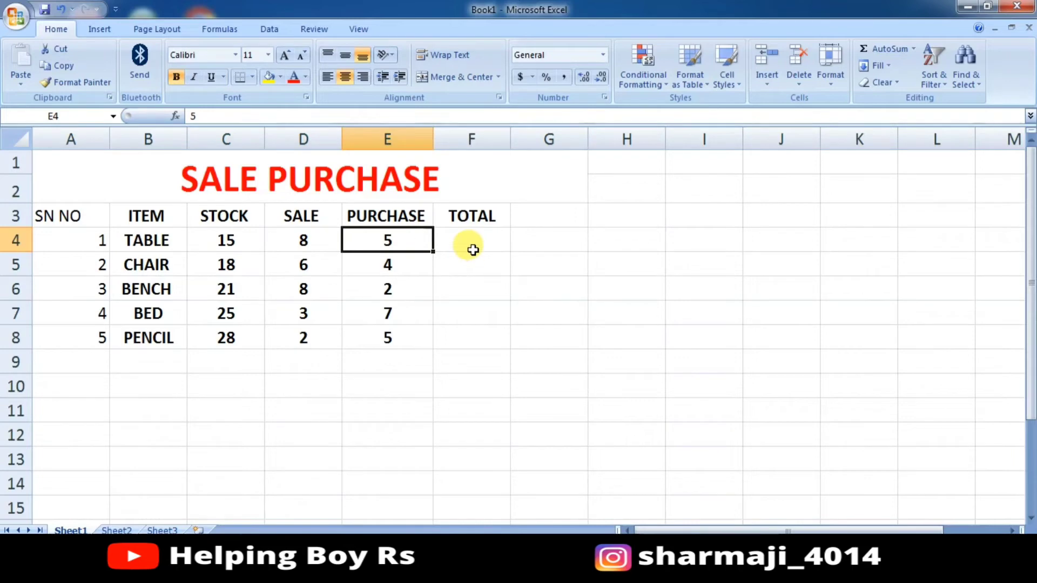
pyautogui.click(473, 249)
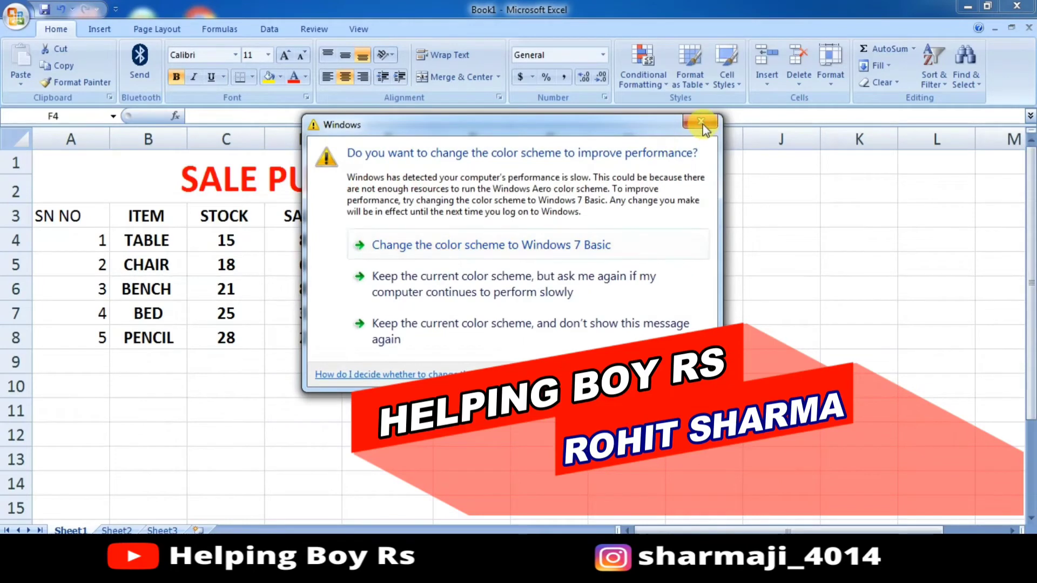
pyautogui.click(701, 122)
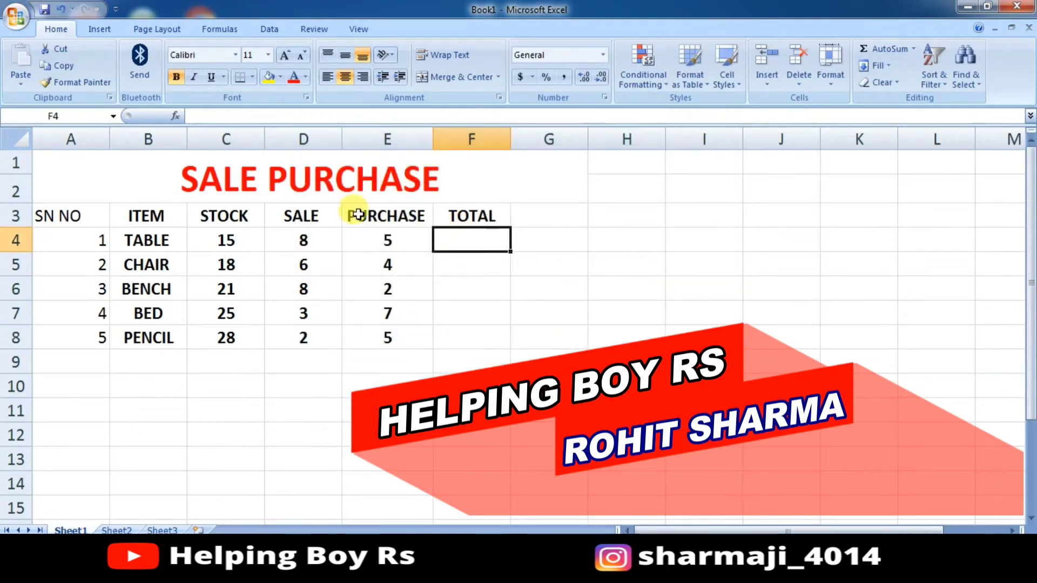
# - Enter =(C4-D4+E4) in F4 so TABLE's total shows 12
pyautogui.click(215, 116)
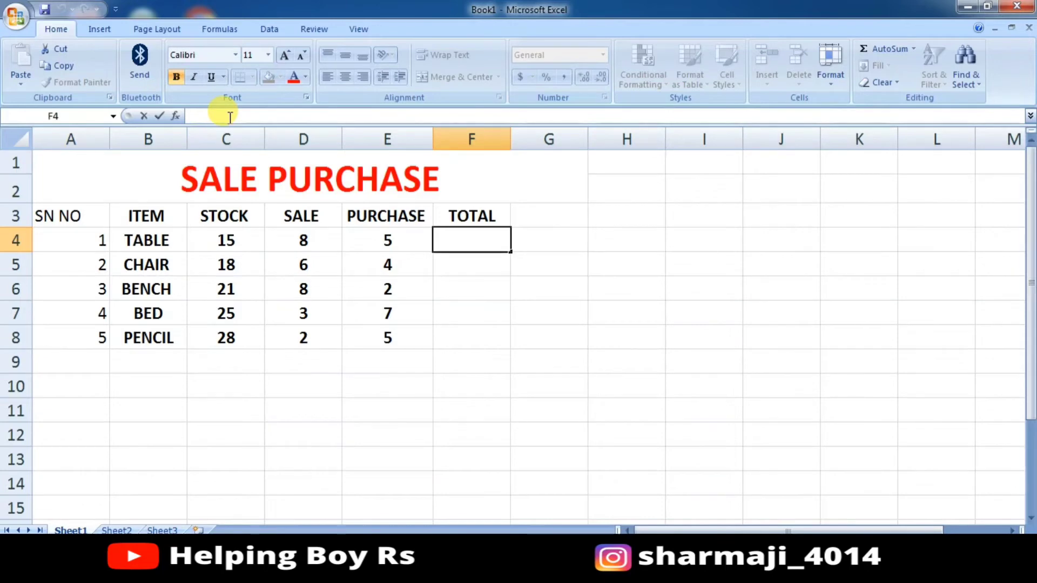
pyautogui.write('=')
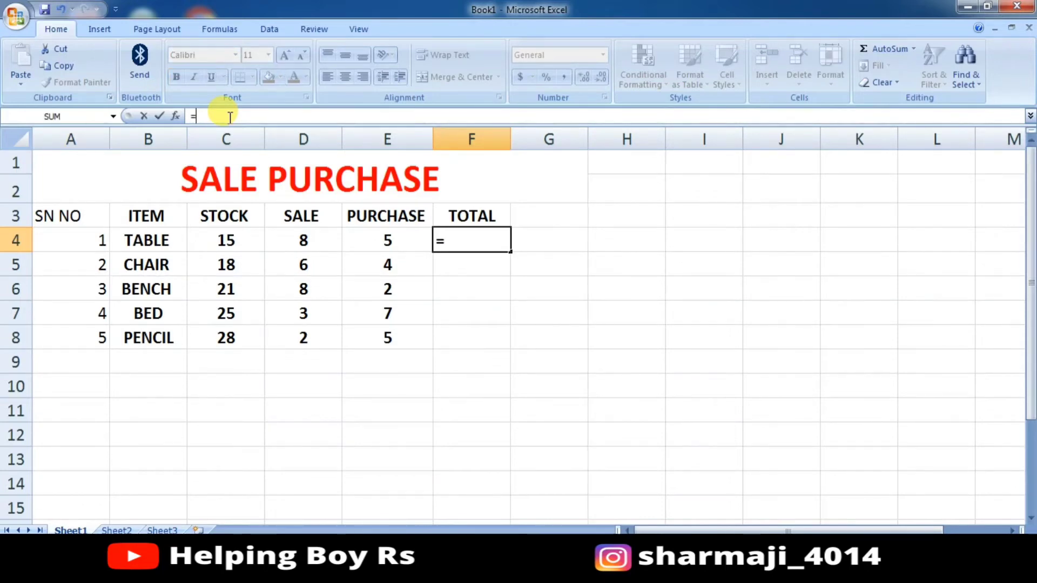
pyautogui.write('(')
pyautogui.click(230, 243)
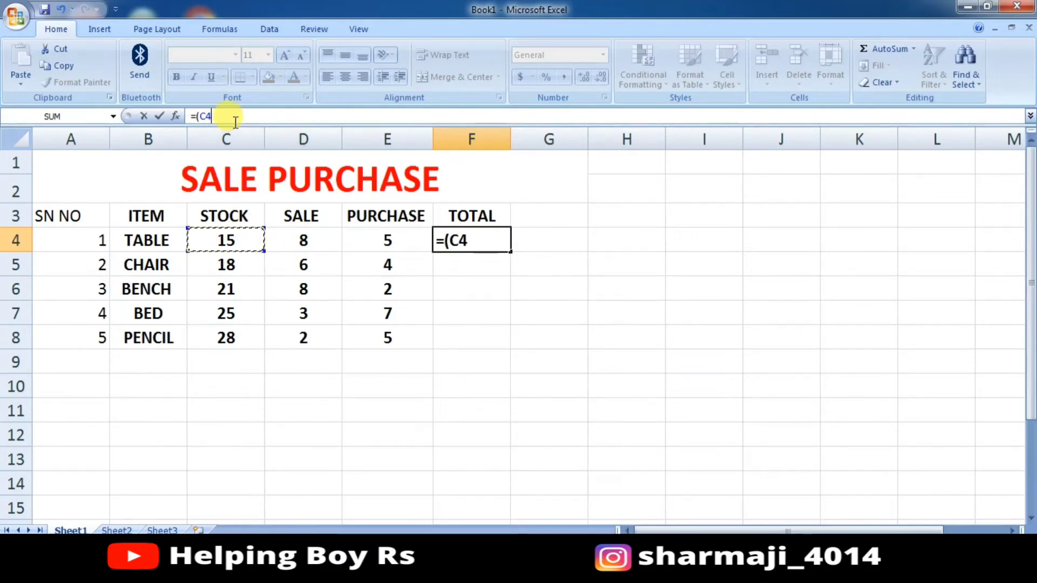
pyautogui.write('-')
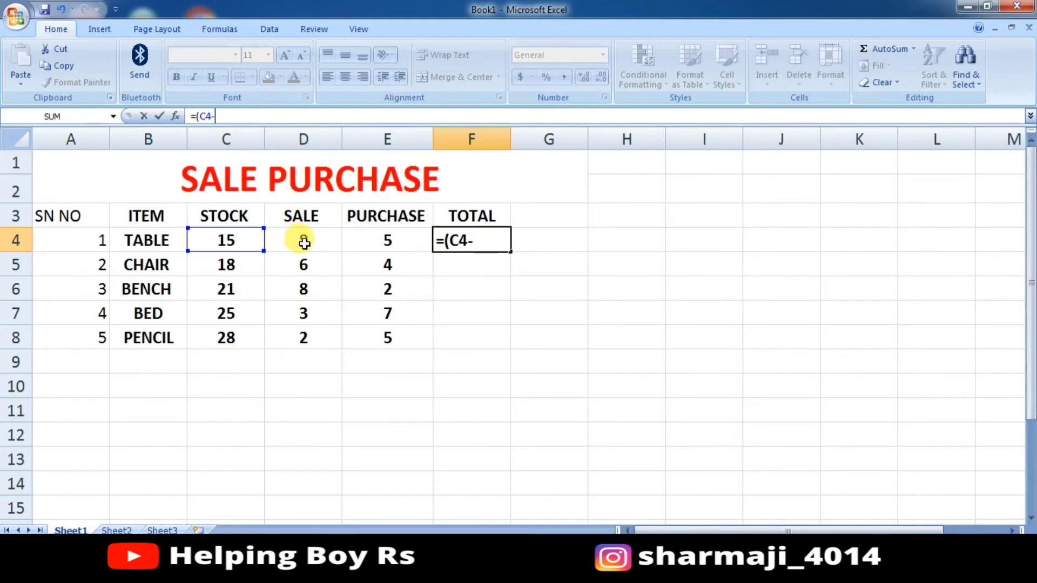
pyautogui.click(302, 239)
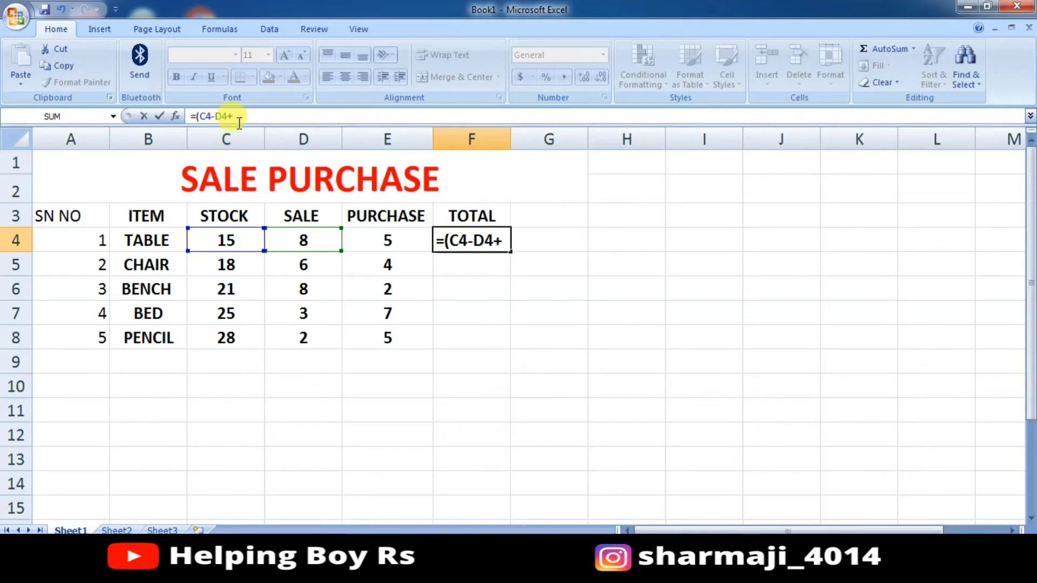
pyautogui.click(386, 241)
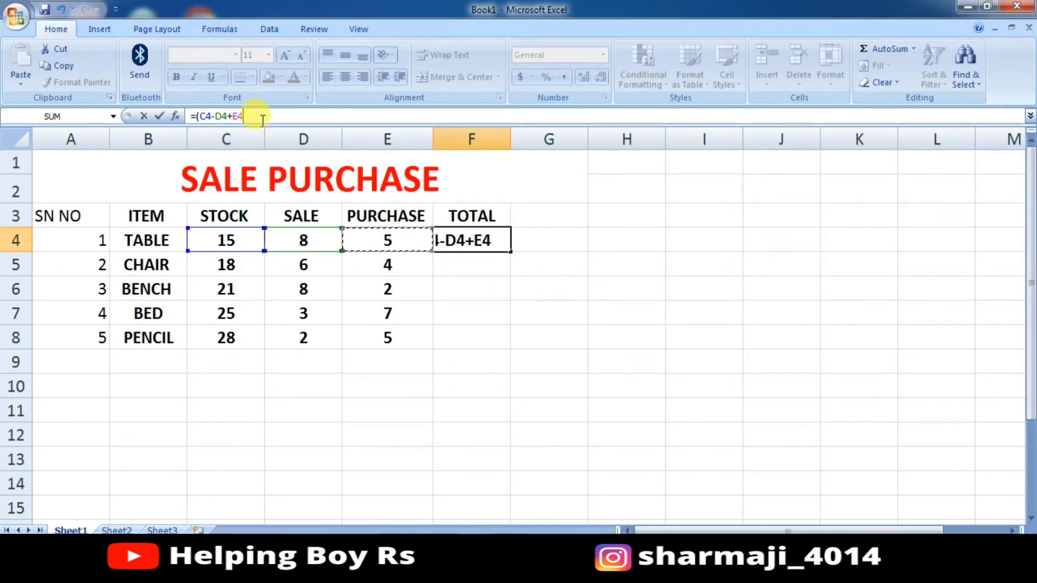
pyautogui.write(')')
pyautogui.press('Return')
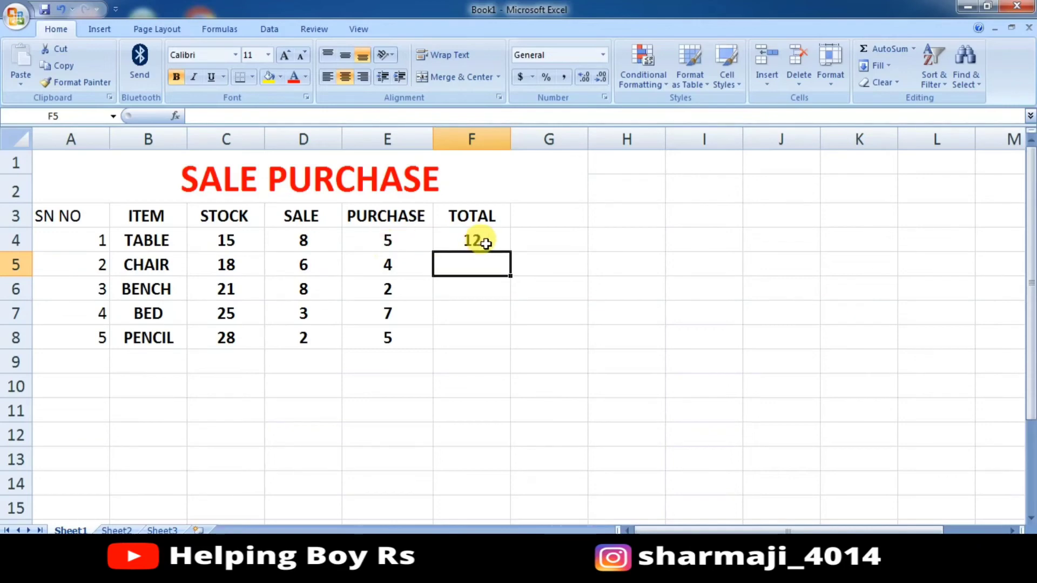
# - Fill the F4 TOTAL formula down to F8, giving 16, 15, 29 and 31
pyautogui.moveTo(502, 269); pyautogui.dragTo(502, 317)
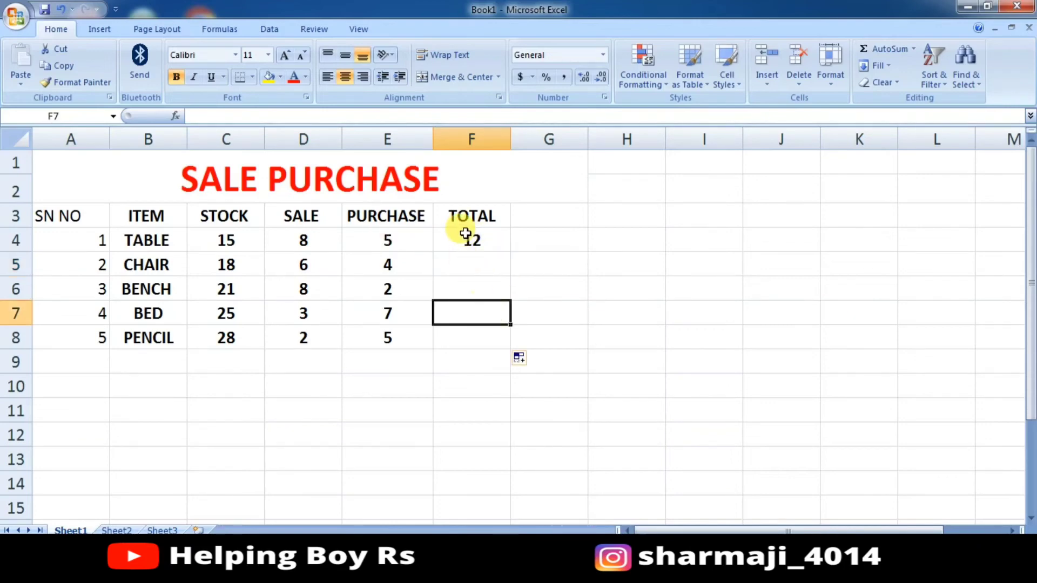
pyautogui.click(465, 233)
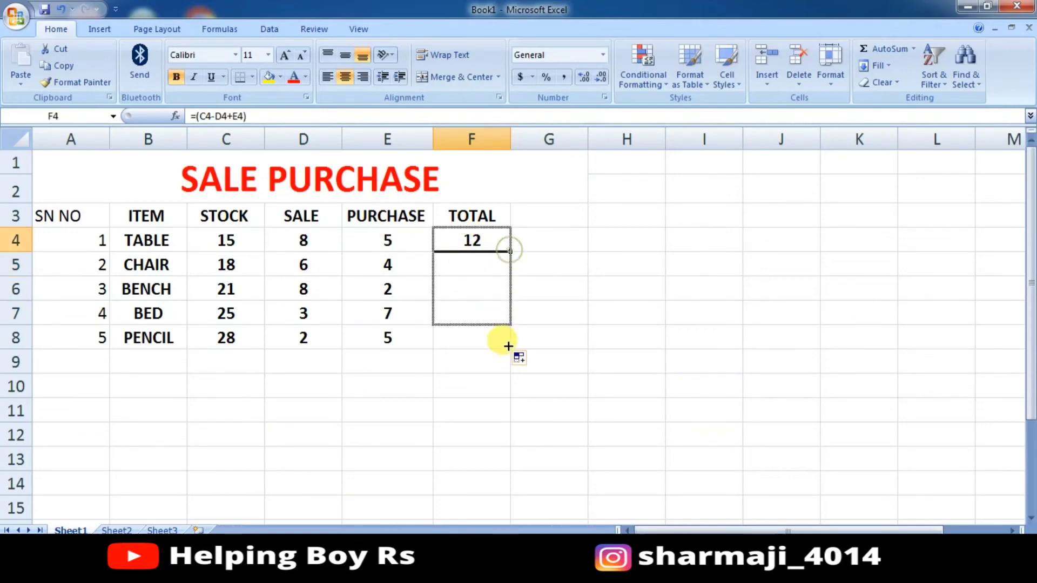
pyautogui.moveTo(510, 250); pyautogui.dragTo(502, 344)
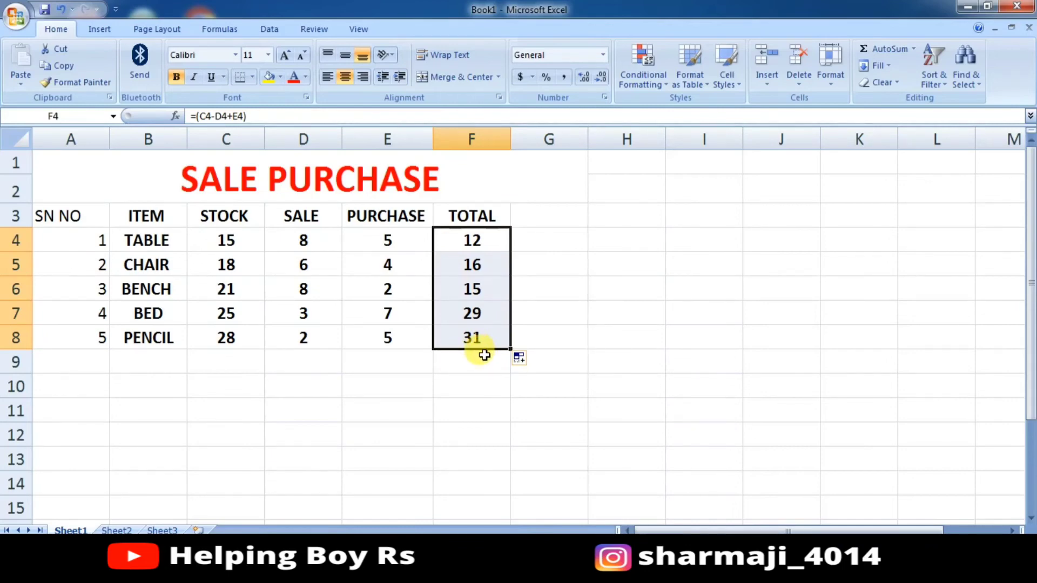
pyautogui.click(453, 378)
pyautogui.click(464, 359)
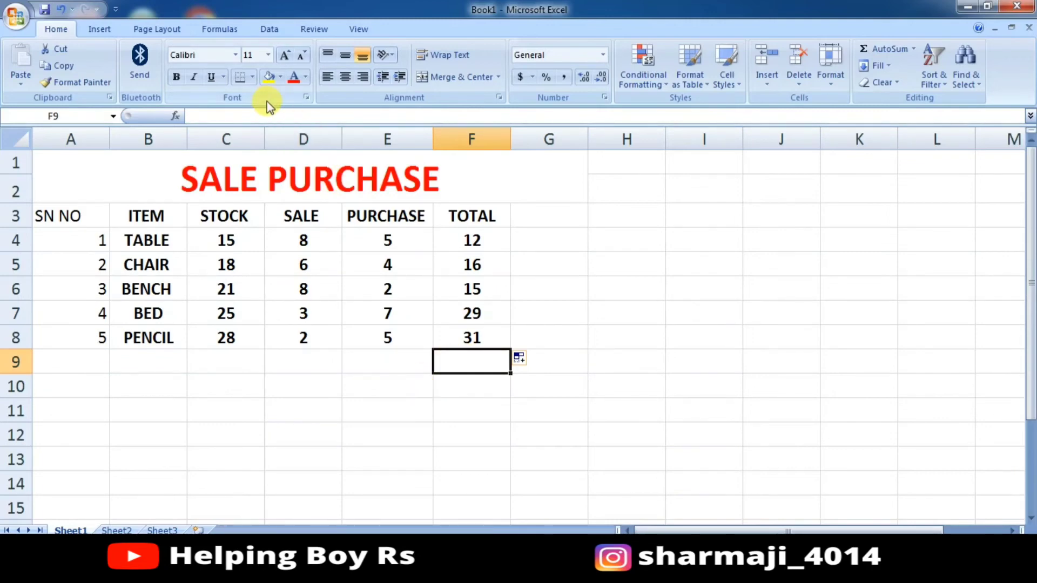
# - Start a SUM formula in F9 with the range beginning at F4
pyautogui.click(257, 118)
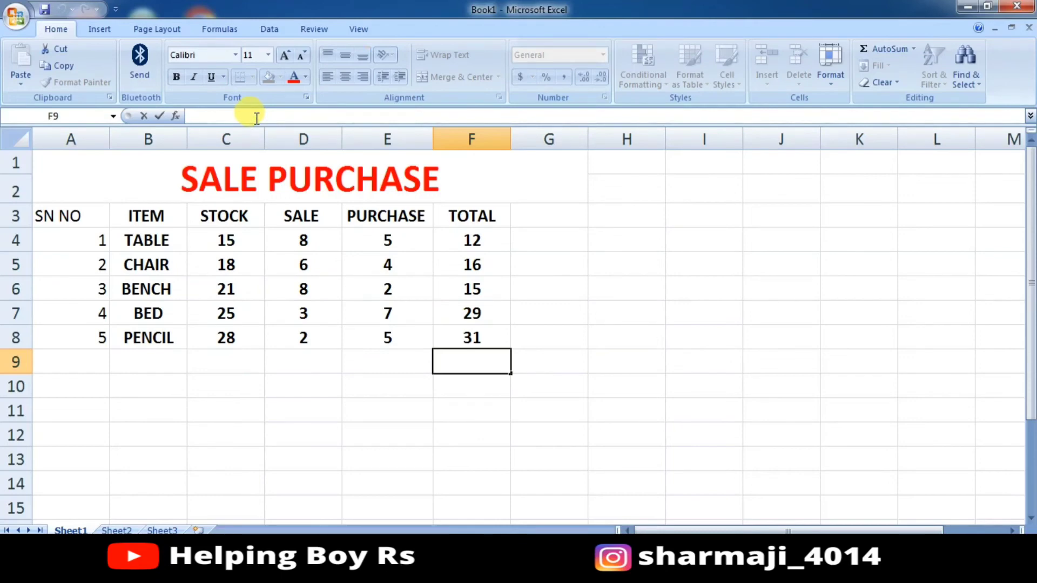
pyautogui.write('=')
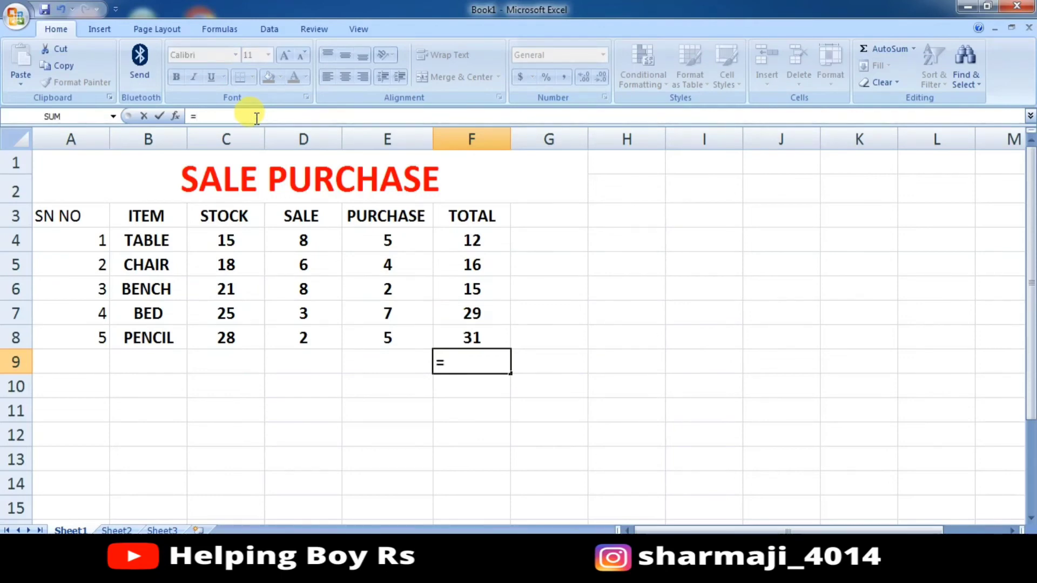
pyautogui.write('SUM')
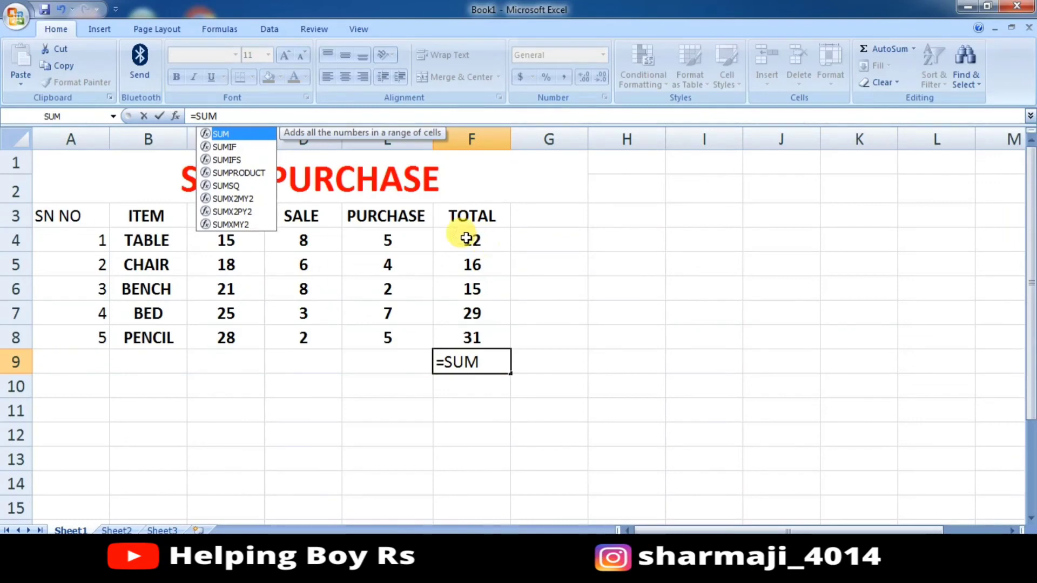
pyautogui.doubleClick(249, 133)
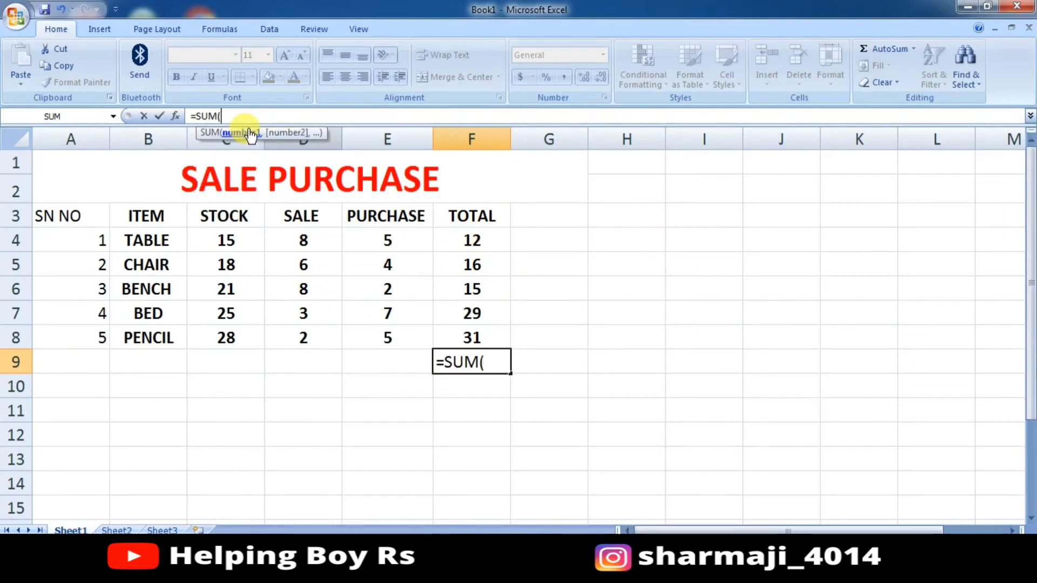
pyautogui.click(466, 240)
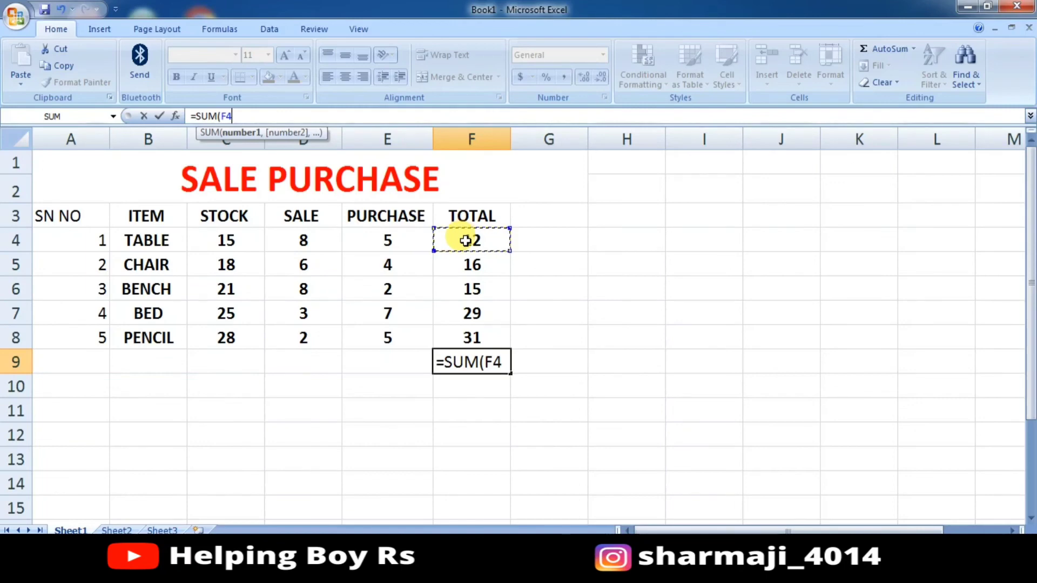
# - End the range at F8 and commit =SUM(F4:F8), giving 103
pyautogui.write(':')
pyautogui.click(465, 240)
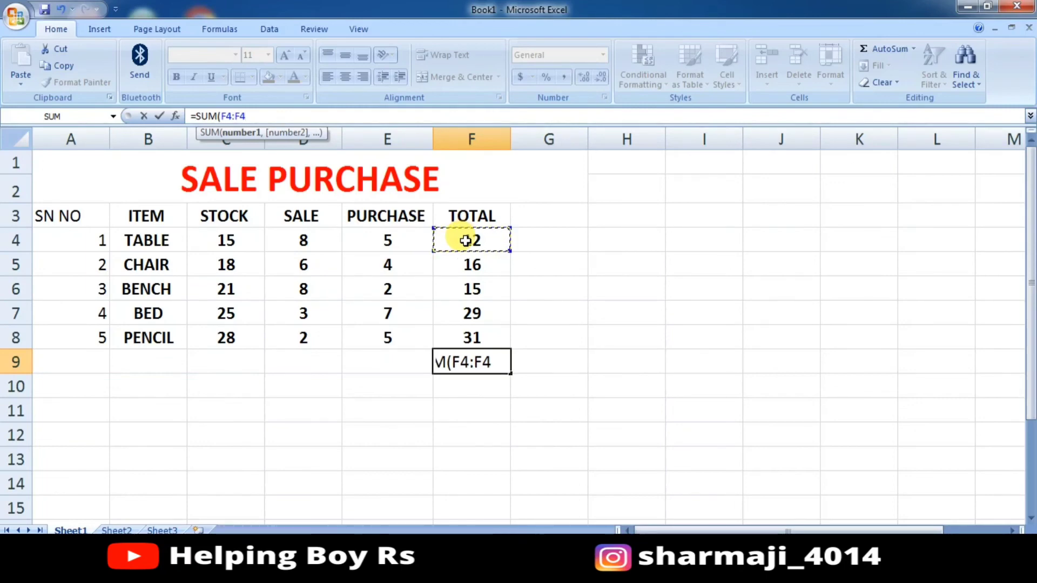
pyautogui.press('BackSpace')
pyautogui.write(';')
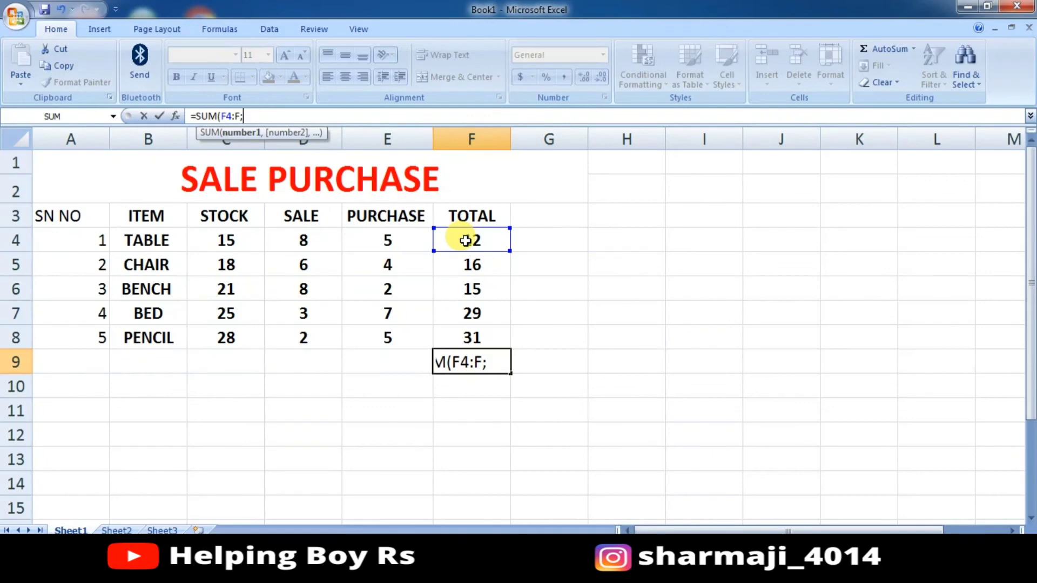
pyautogui.press('BackSpace')
pyautogui.press('BackSpace')
pyautogui.click(465, 338)
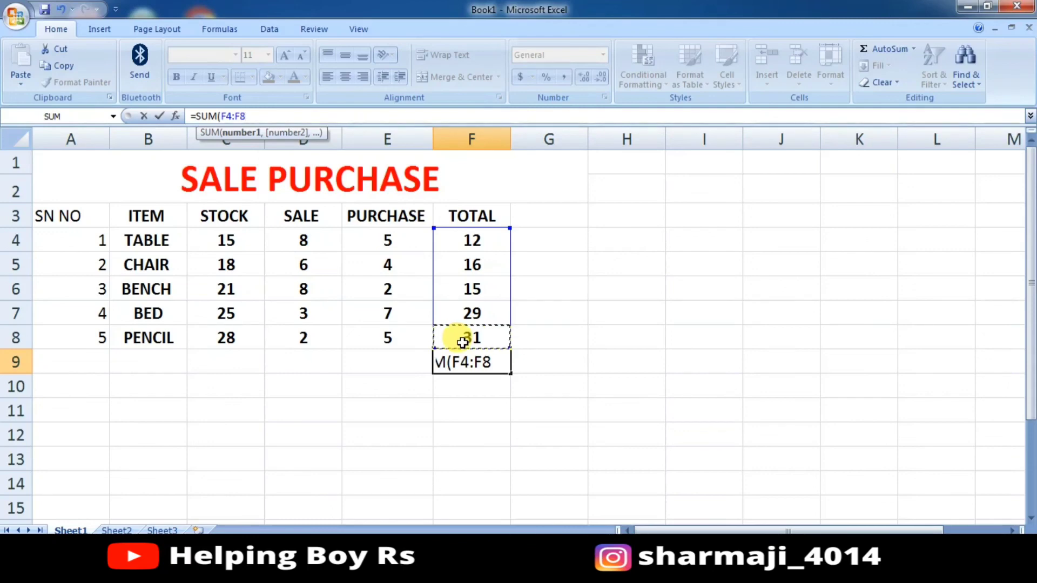
pyautogui.write(')')
pyautogui.press('Return')
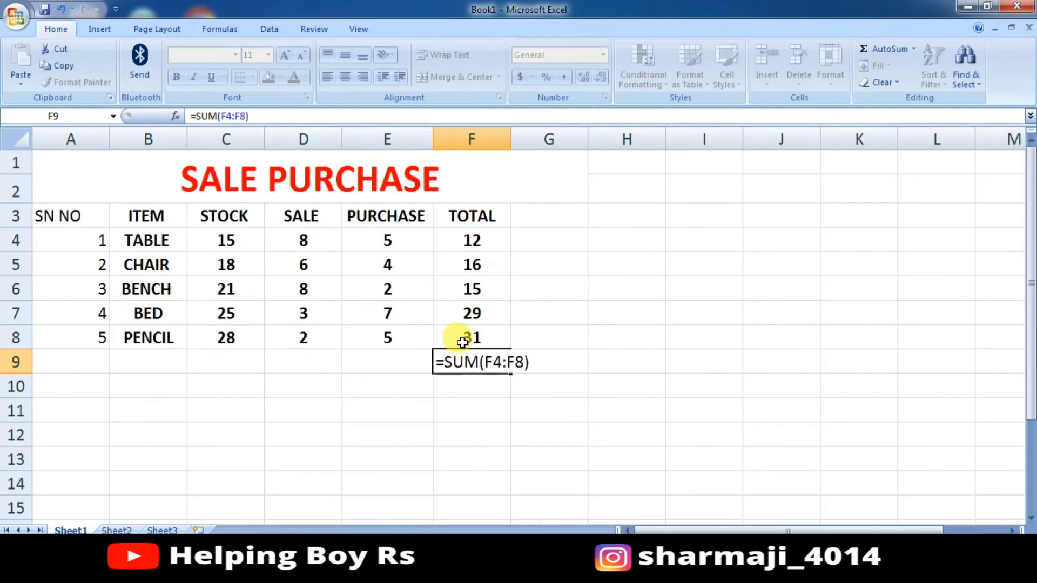
pyautogui.click(459, 360)
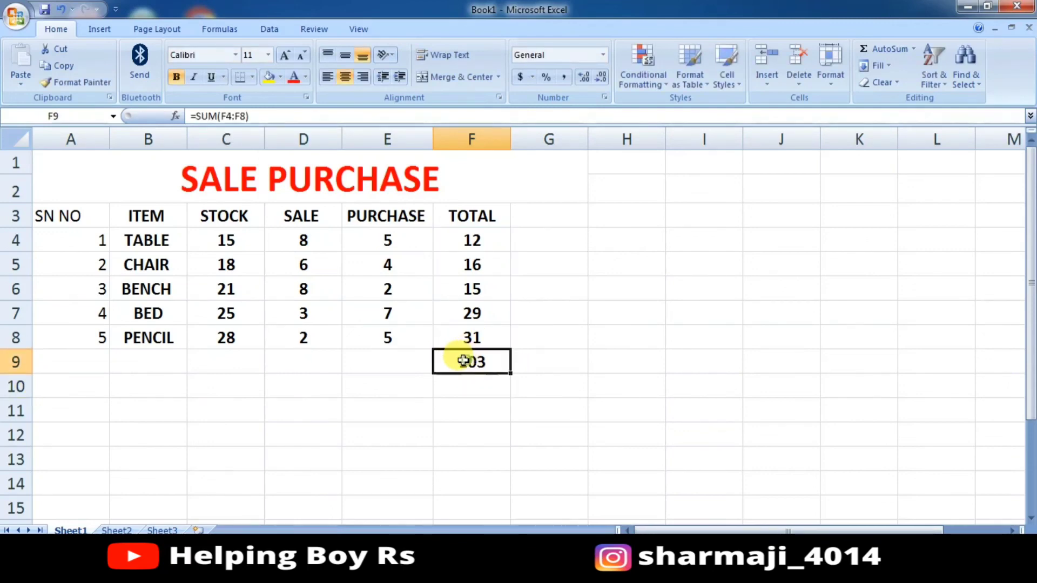
pyautogui.click(357, 365)
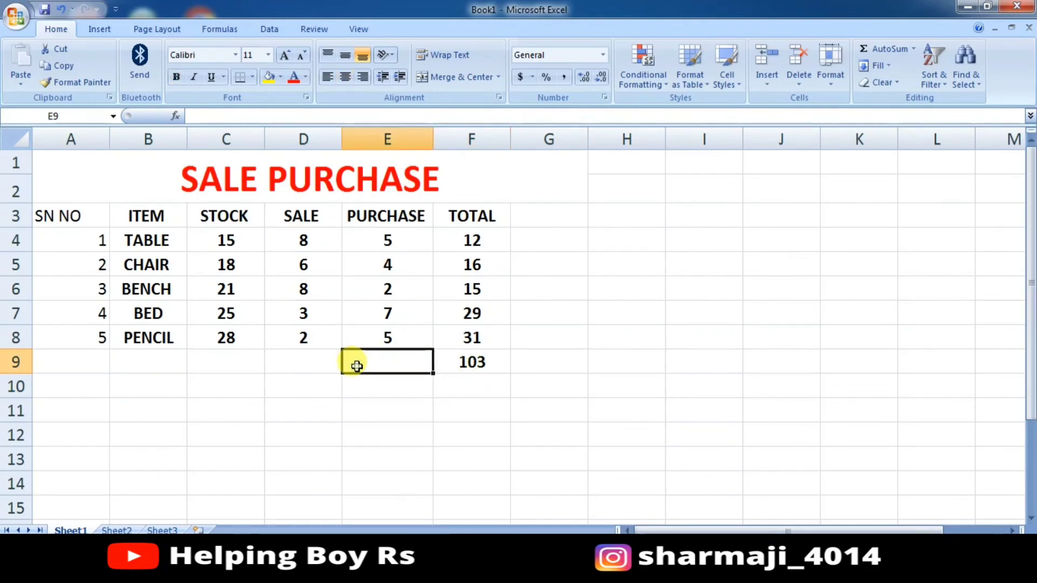
# - Enter the caption TOTAL ITEM in E9
pyautogui.write('t')
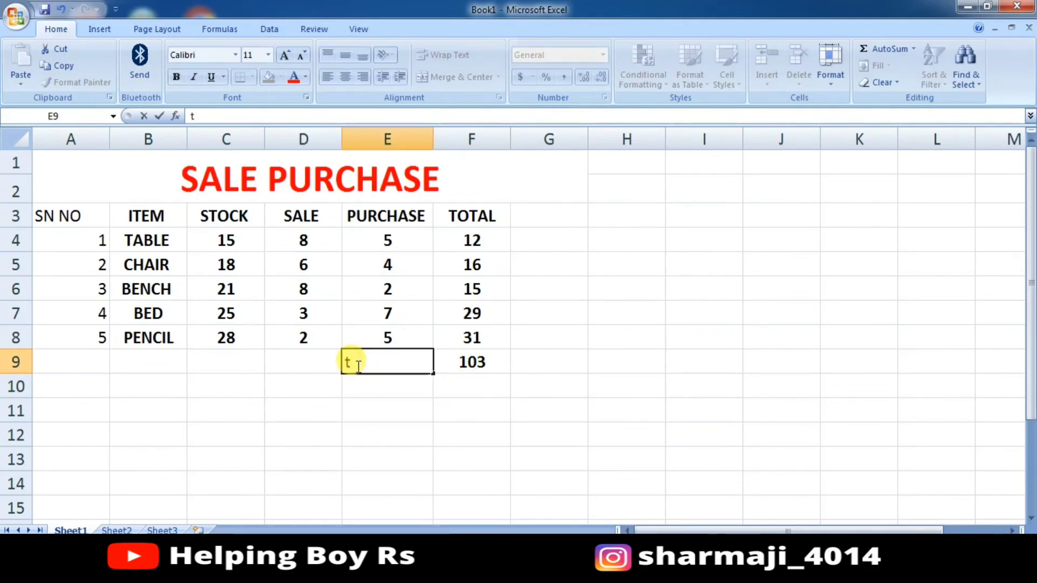
pyautogui.press('BackSpace')
pyautogui.write('AL ')
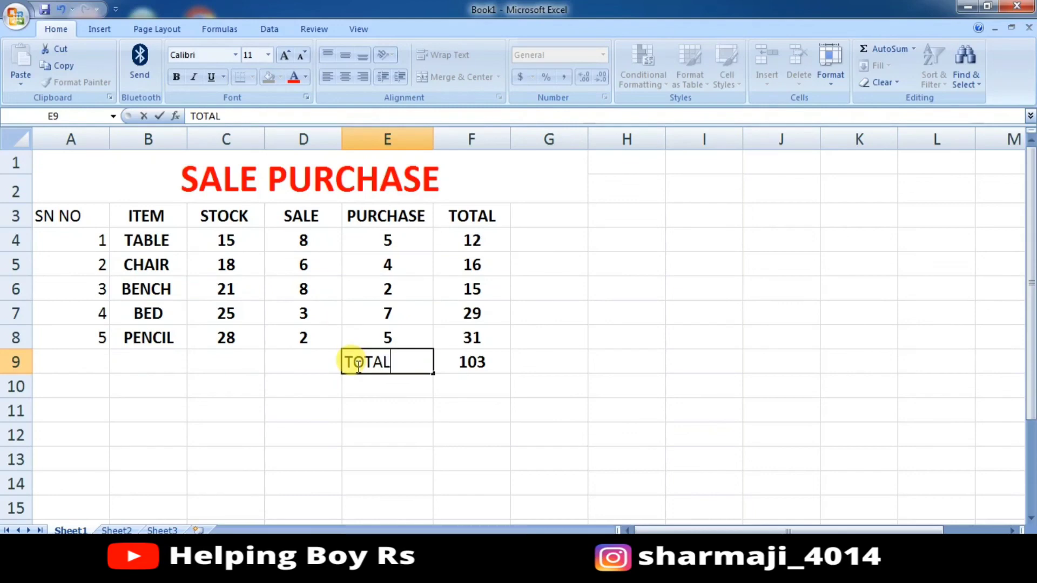
pyautogui.write('ITE')
pyautogui.write('M')
pyautogui.click(351, 413)
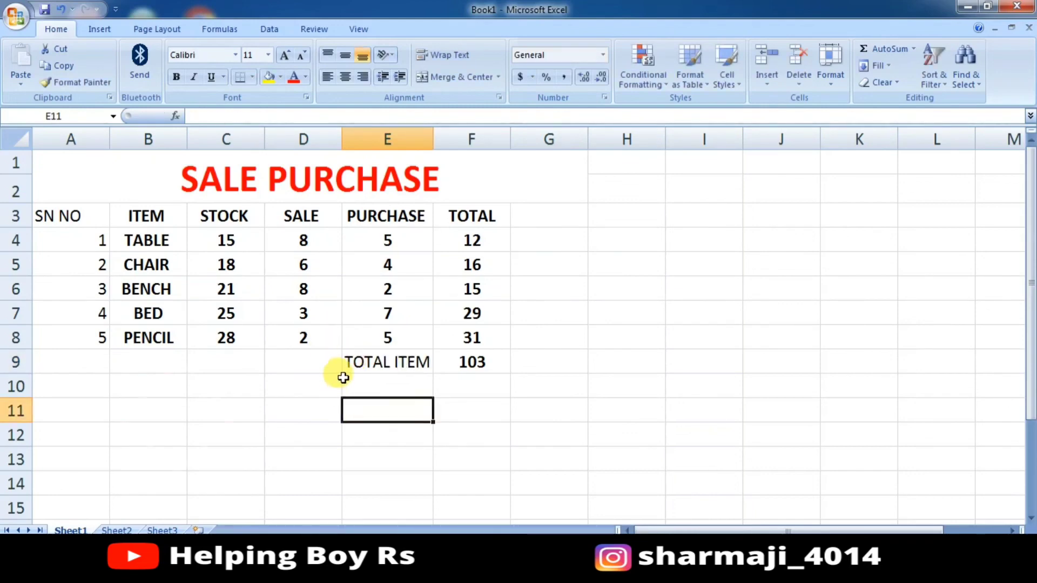
# - Make the TOTAL ITEM caption text bold
pyautogui.click(346, 359)
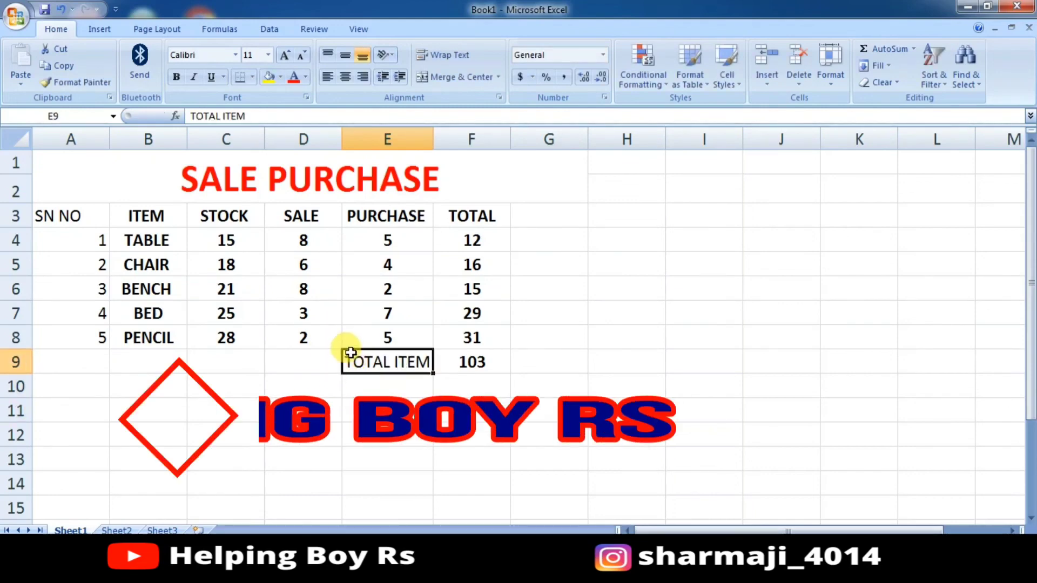
pyautogui.doubleClick(384, 356)
pyautogui.moveTo(349, 359); pyautogui.dragTo(431, 362)
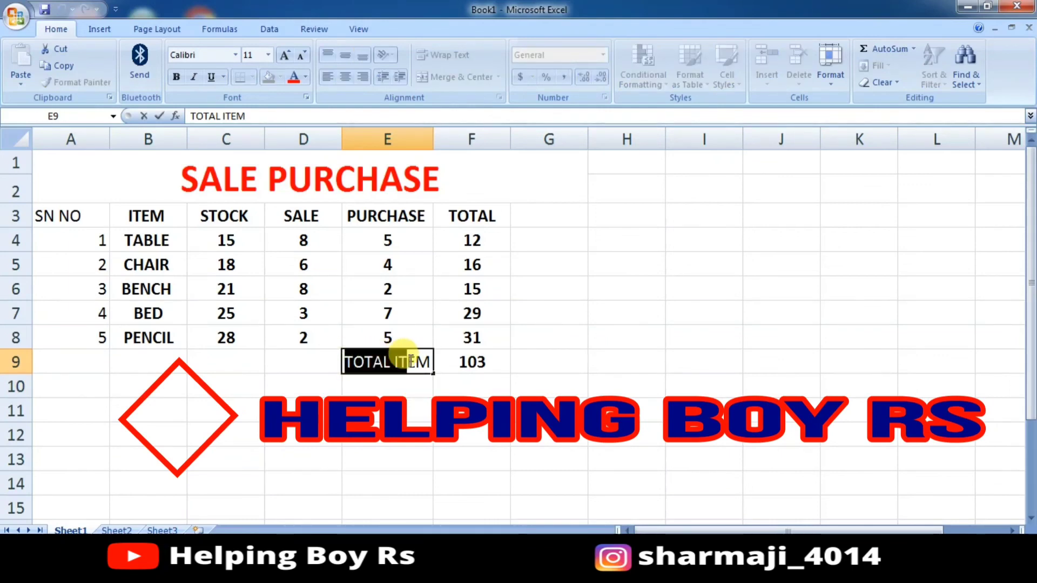
pyautogui.click(174, 79)
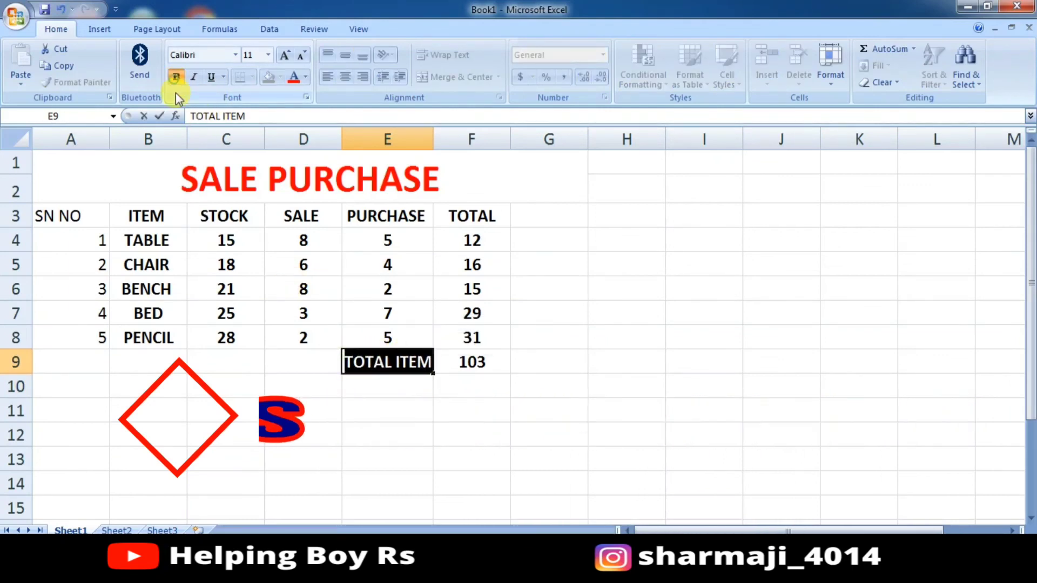
pyautogui.click(398, 433)
pyautogui.click(537, 367)
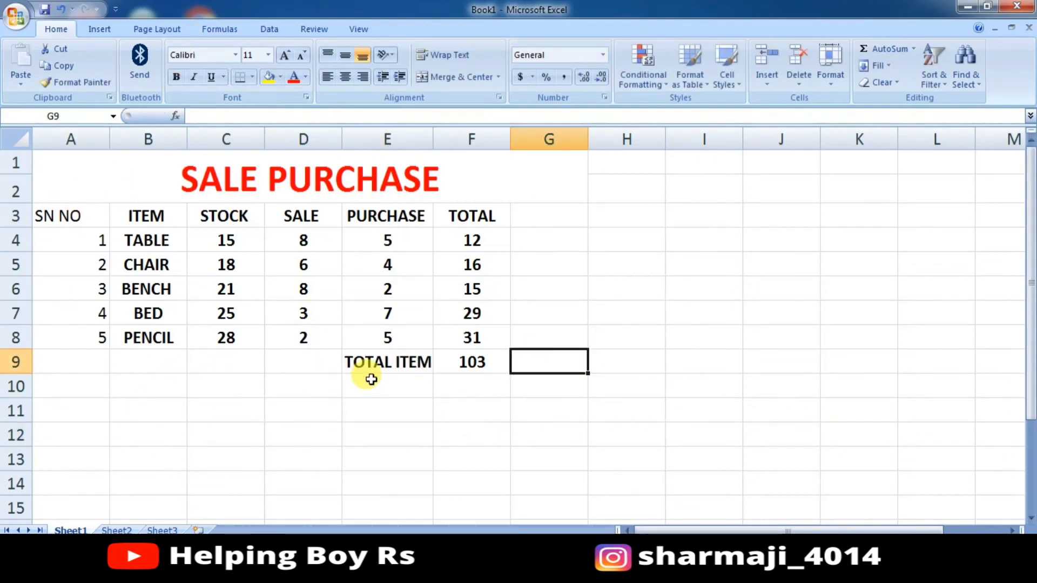
pyautogui.click(532, 414)
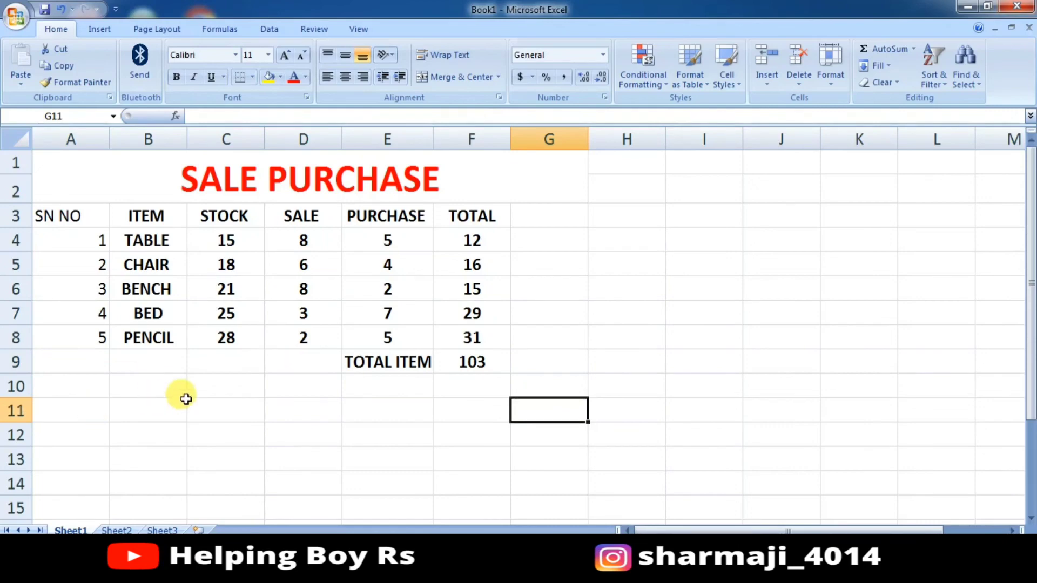